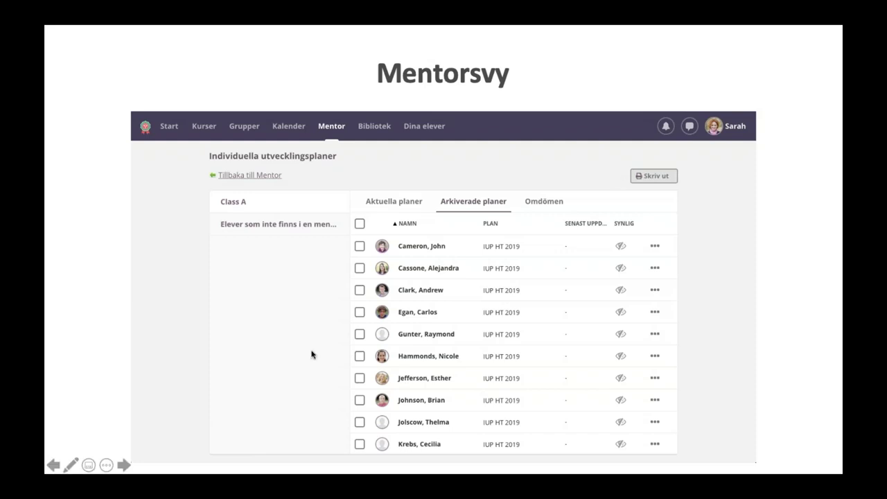
- Switch to itslearning and open the mentor area's Individuella utvecklingsplaner
key(ctrl+Up)
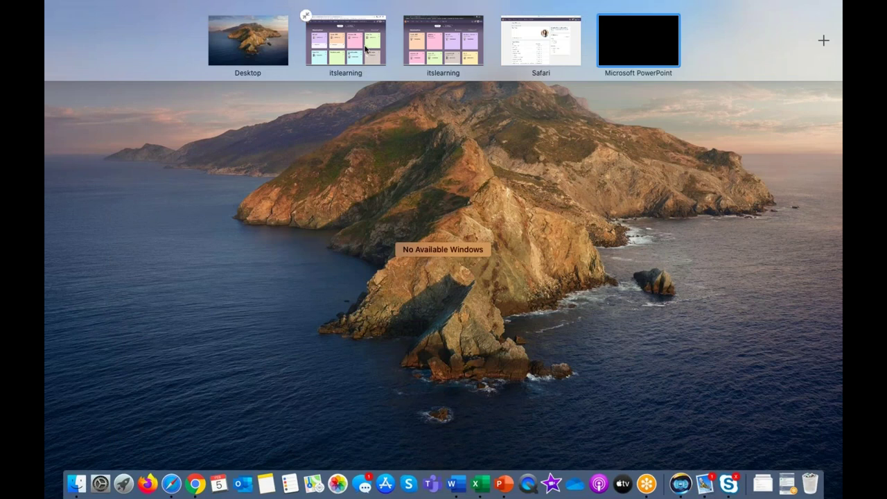
click(308, 17)
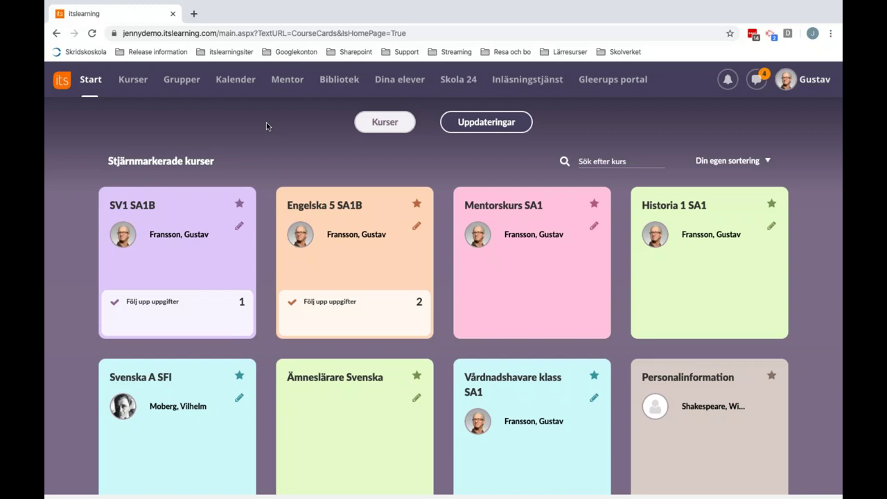
click(285, 85)
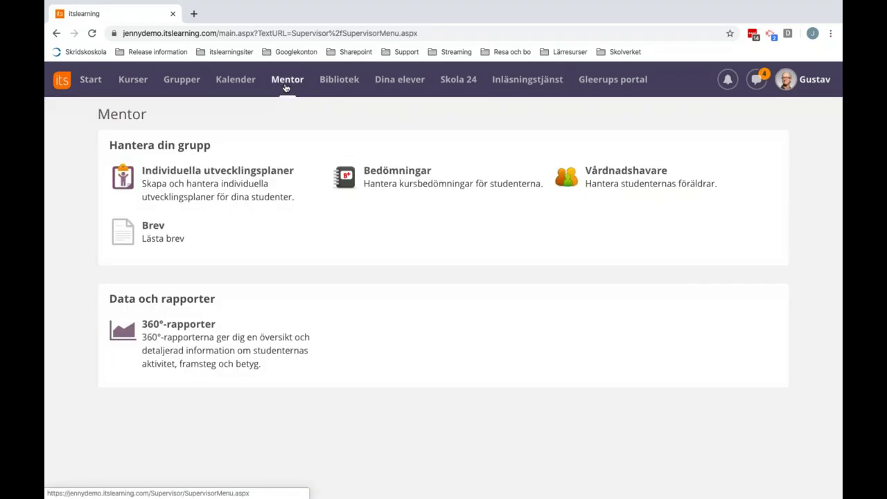
click(198, 183)
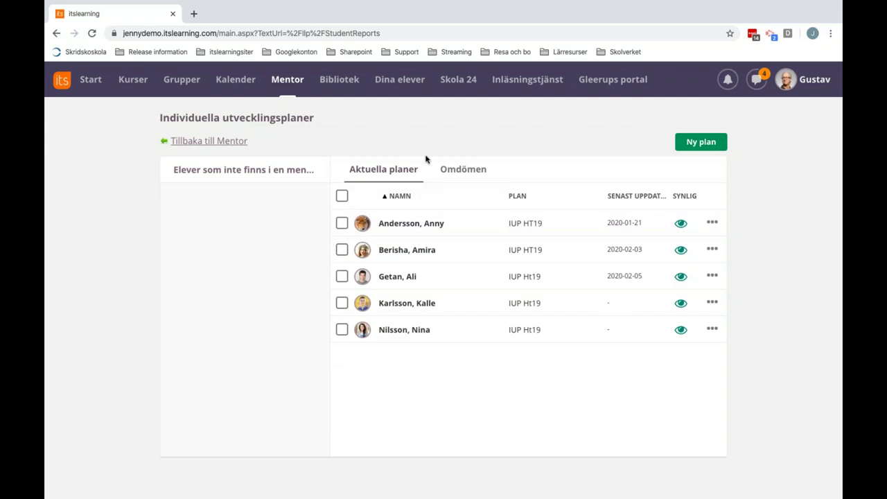
- Start a new plan for all listed students, titled IUP Vt20 and based on the Utvecklingssamtal template
click(342, 196)
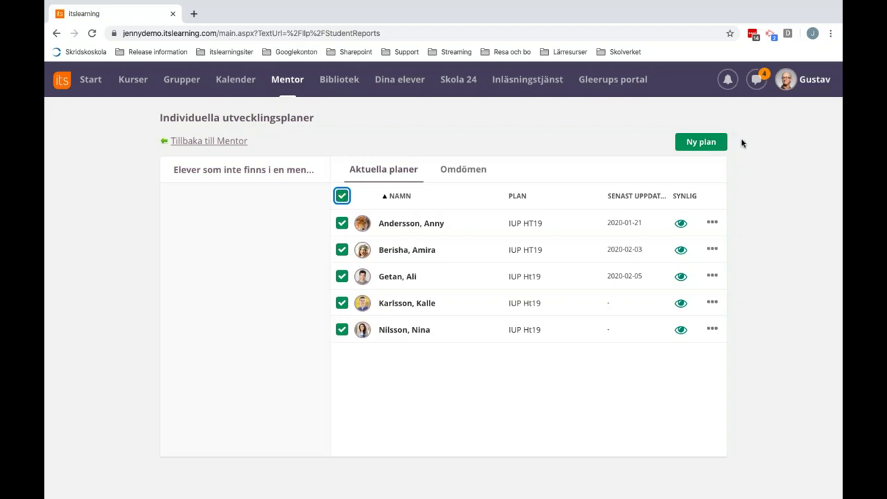
click(699, 142)
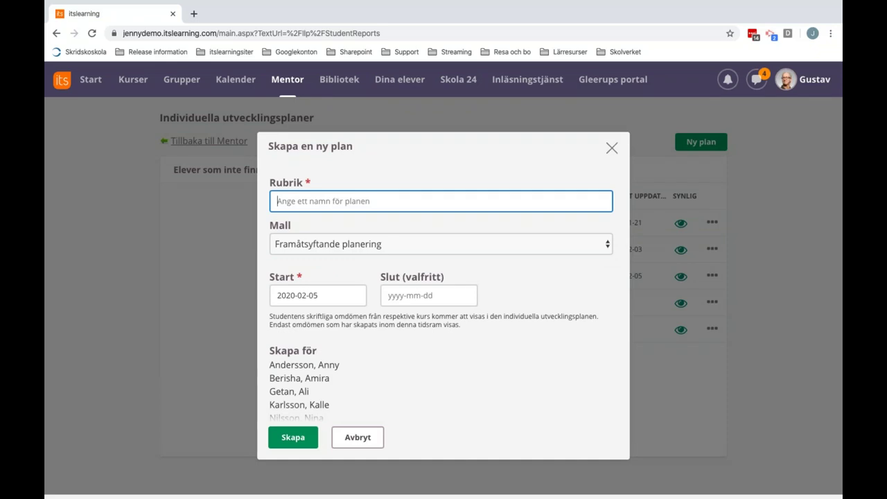
text(IUP Vt20)
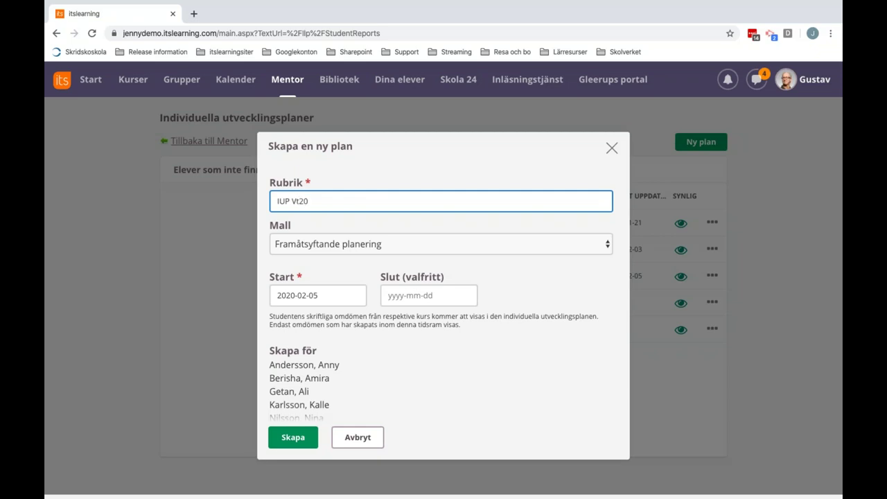
click(606, 256)
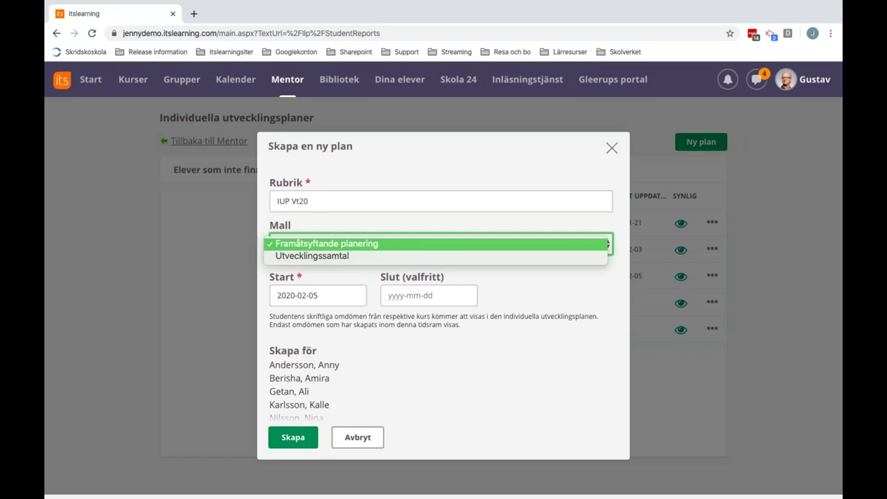
click(418, 256)
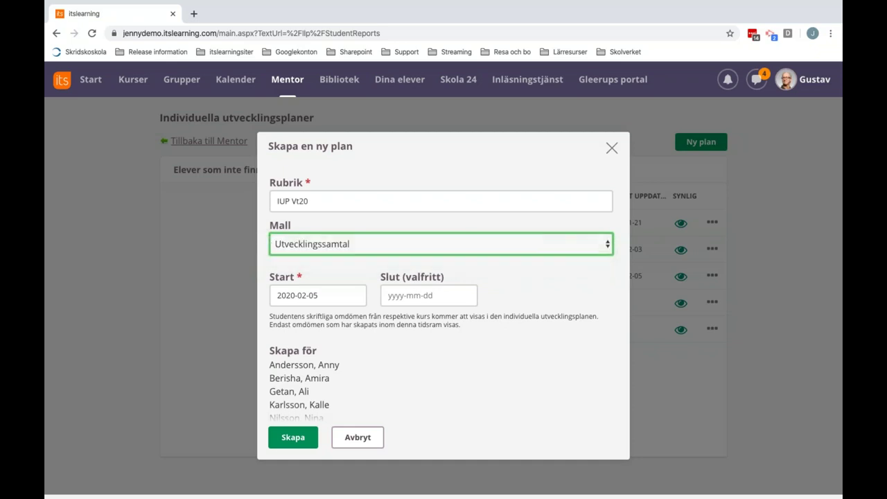
- Set the new plan's start date to 2020-01-23 and its end date to 2020-06-05
click(323, 302)
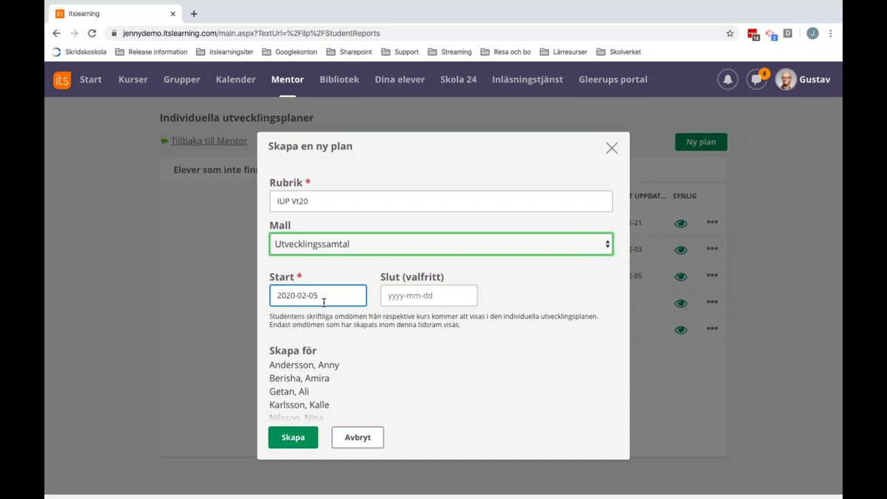
click(324, 302)
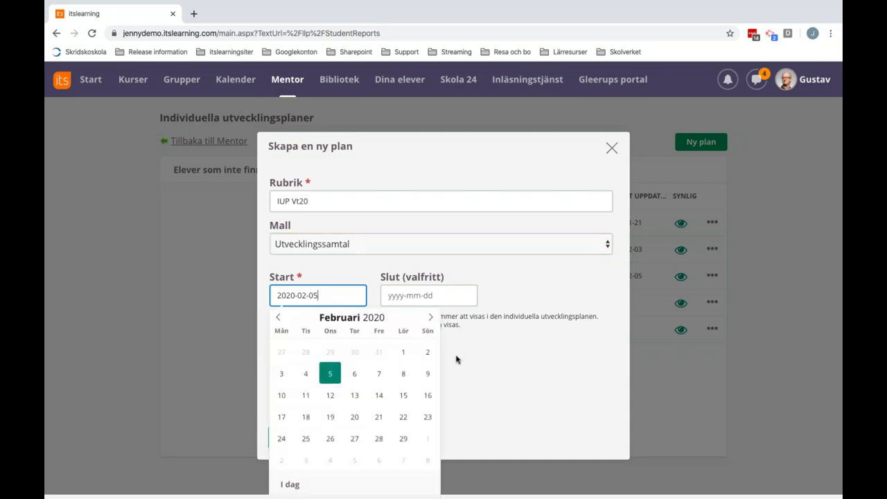
click(279, 318)
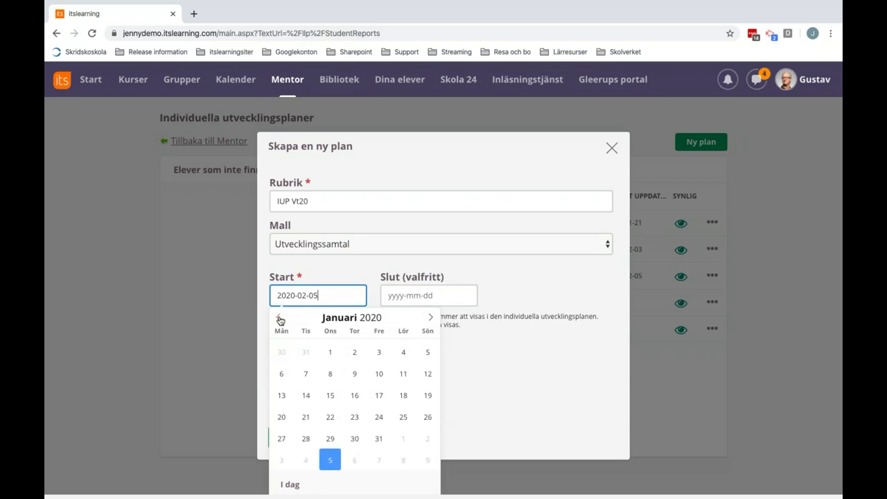
click(354, 417)
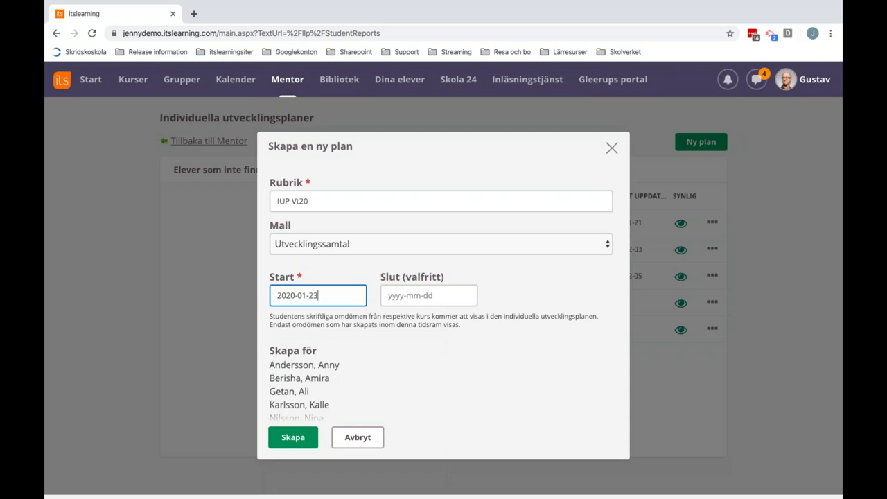
click(396, 295)
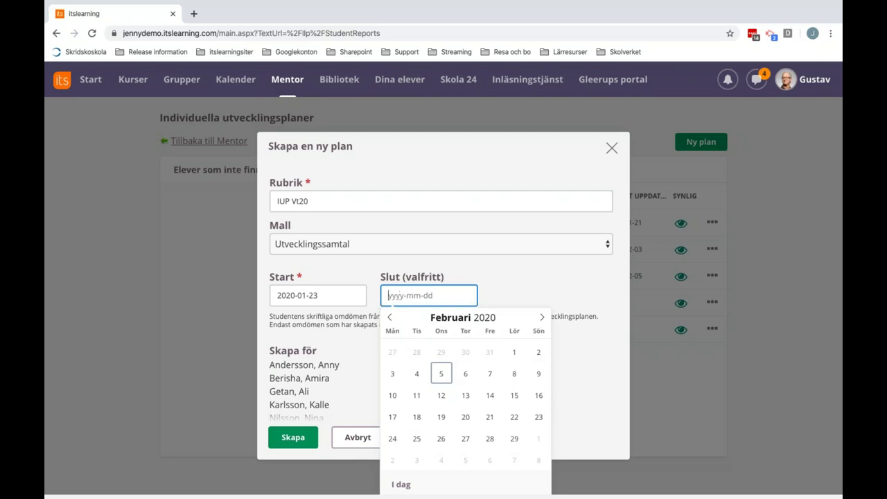
click(543, 321)
click(542, 321)
click(543, 321)
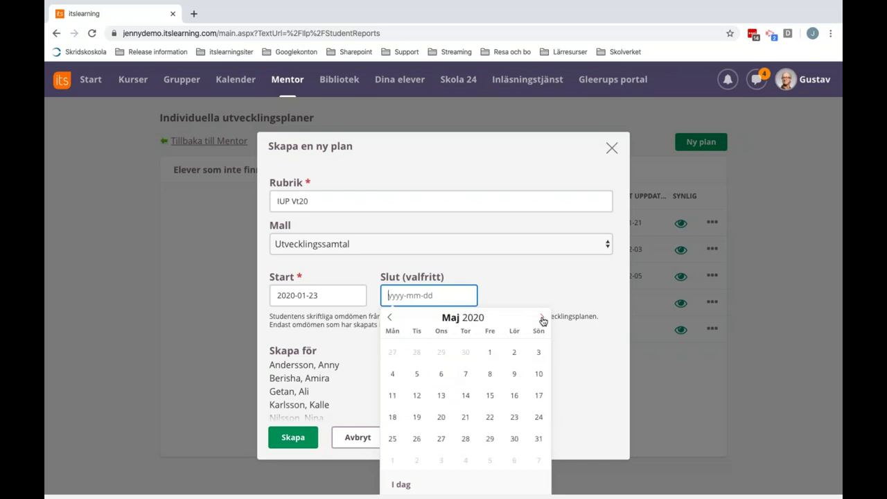
click(542, 321)
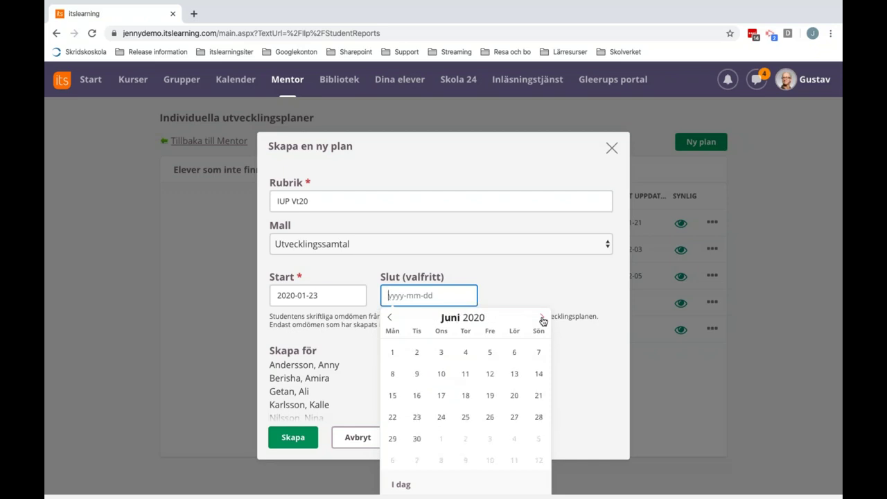
click(489, 352)
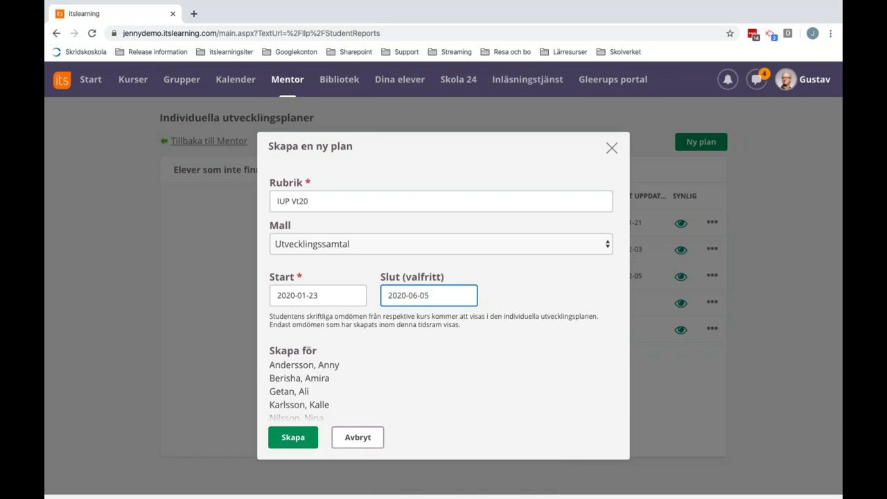
- Create the plan for the selected students and sort the current plans by plan name in descending order
scroll(488, 356, down, 1)
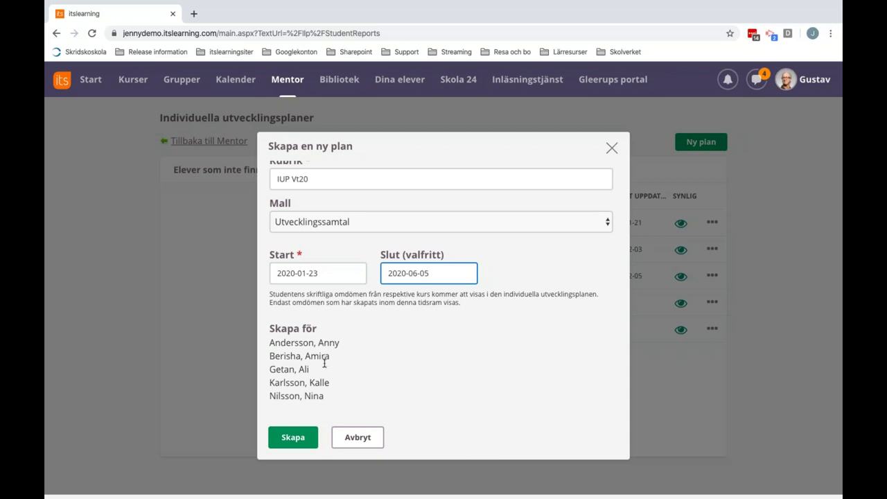
click(295, 435)
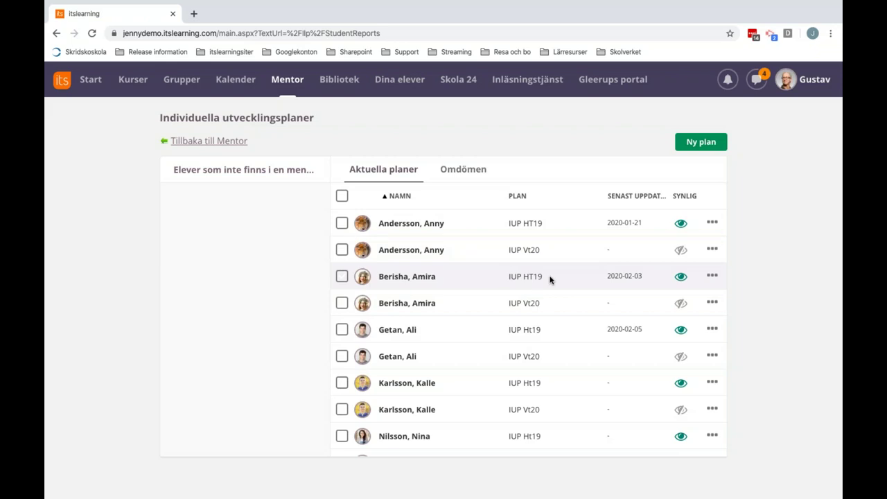
click(521, 199)
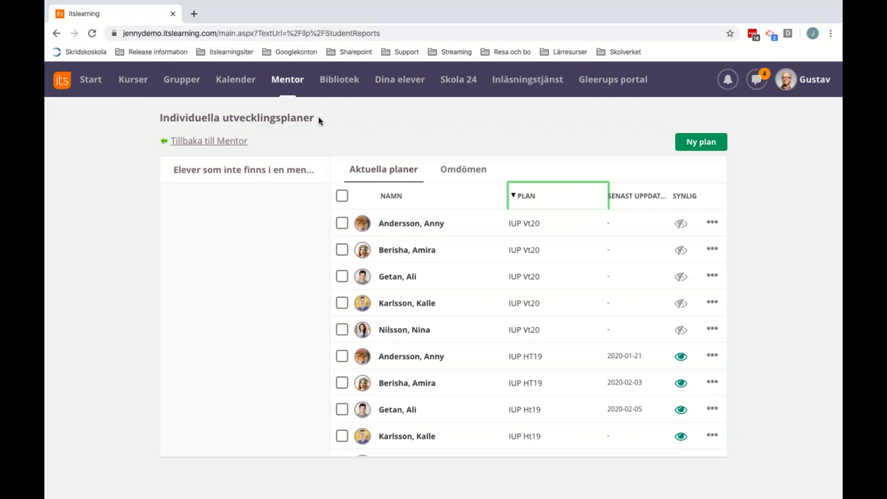
- Open Individuella utvecklingsplaner under Status och uppföljning in the course Historia 1 SA1
click(132, 83)
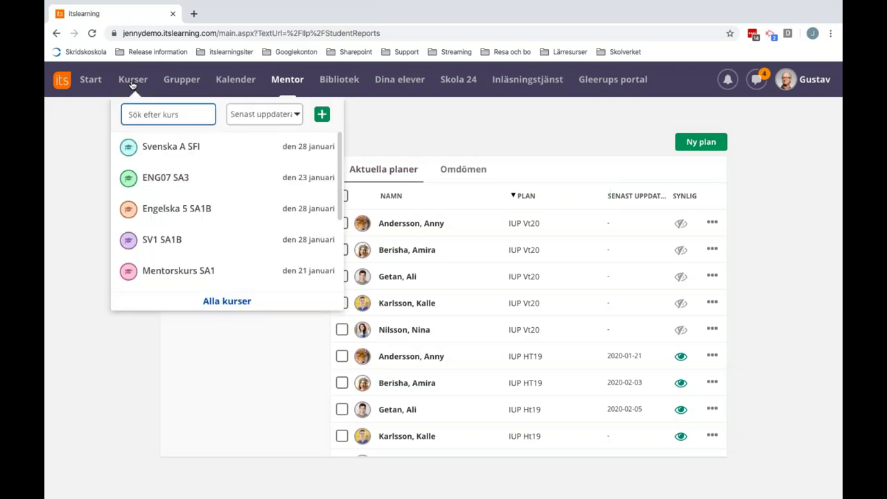
scroll(160, 187, down, 2)
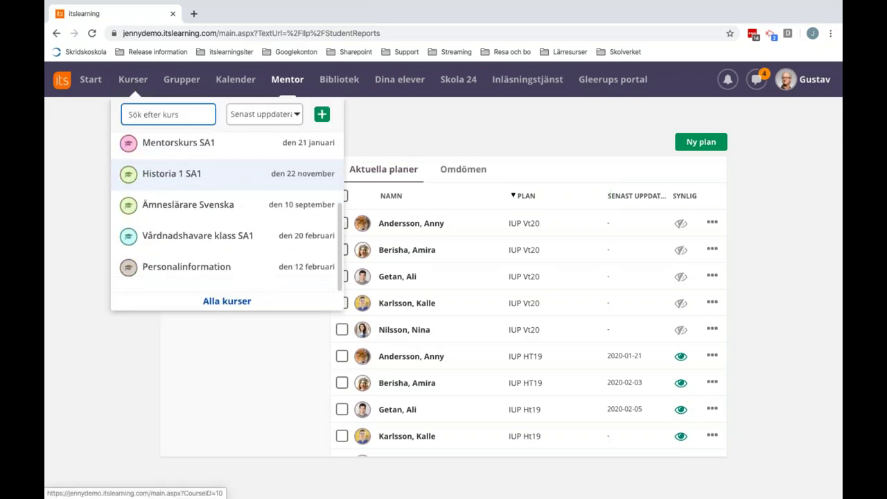
click(180, 179)
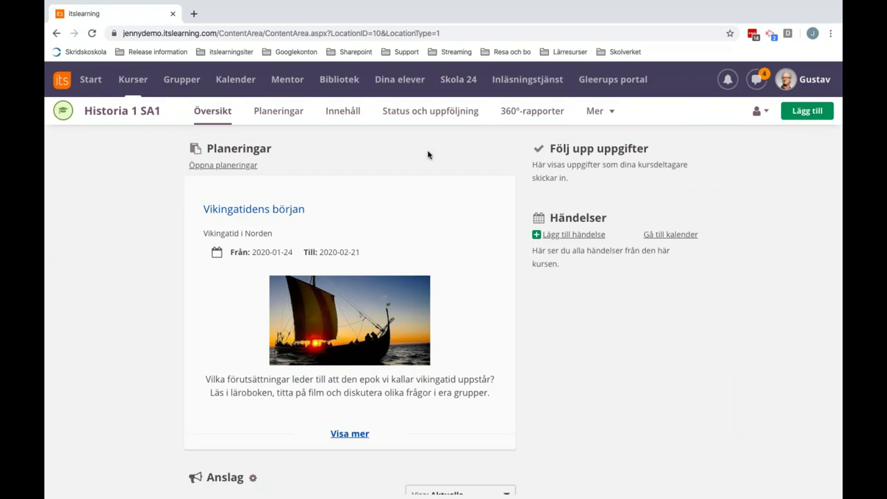
click(416, 112)
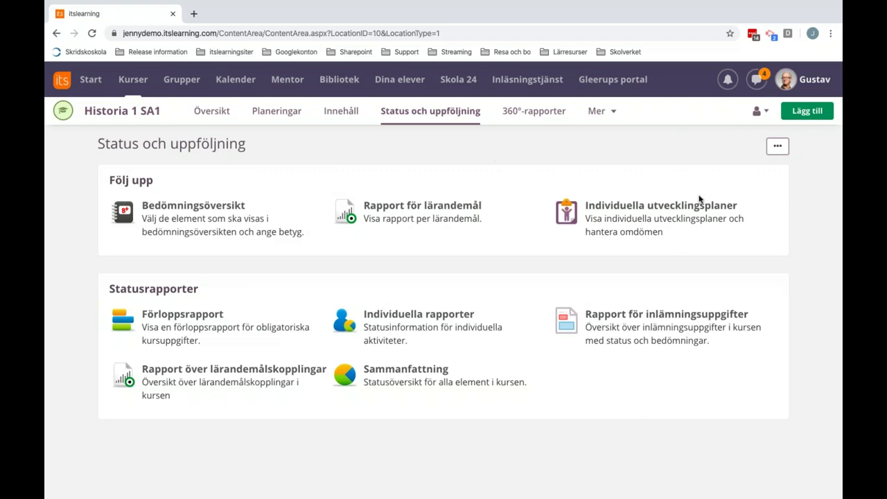
click(660, 214)
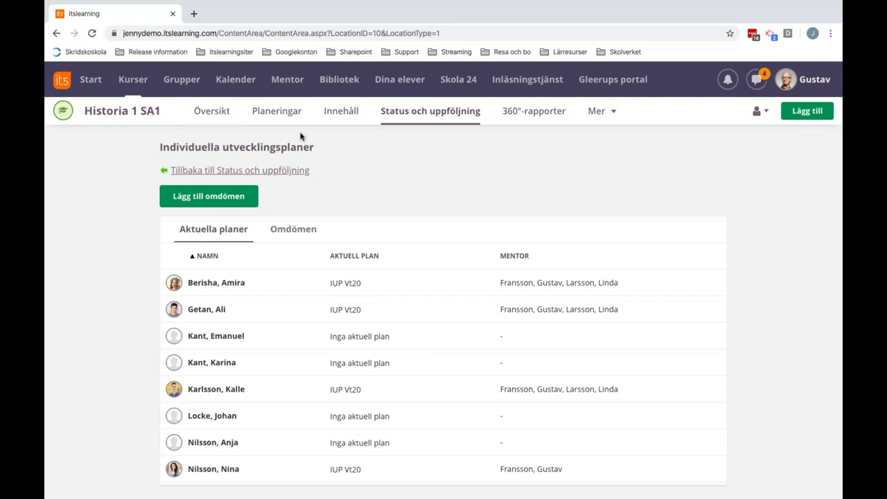
- Examine the course's lists of written assessments (Omdömen) and current student plans
click(293, 230)
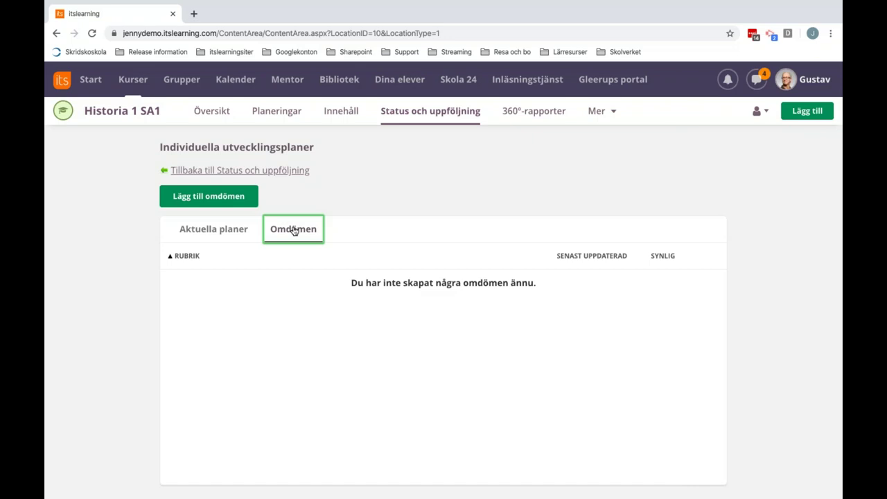
click(213, 229)
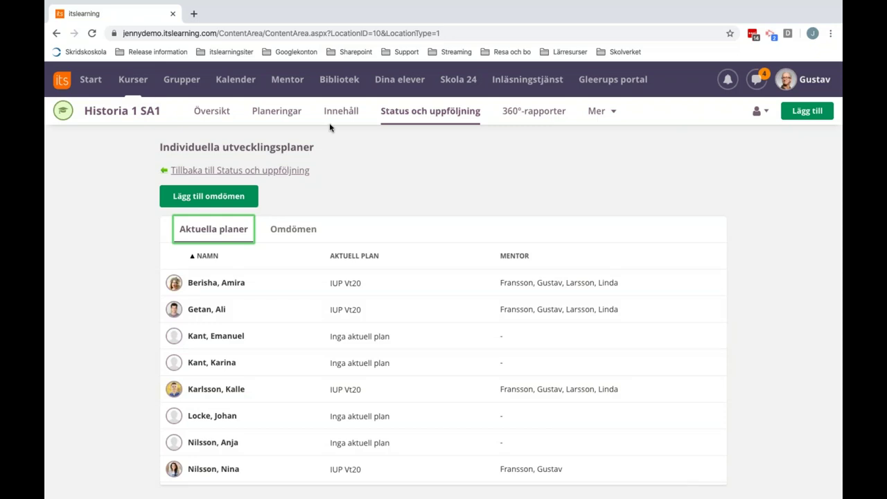
click(290, 232)
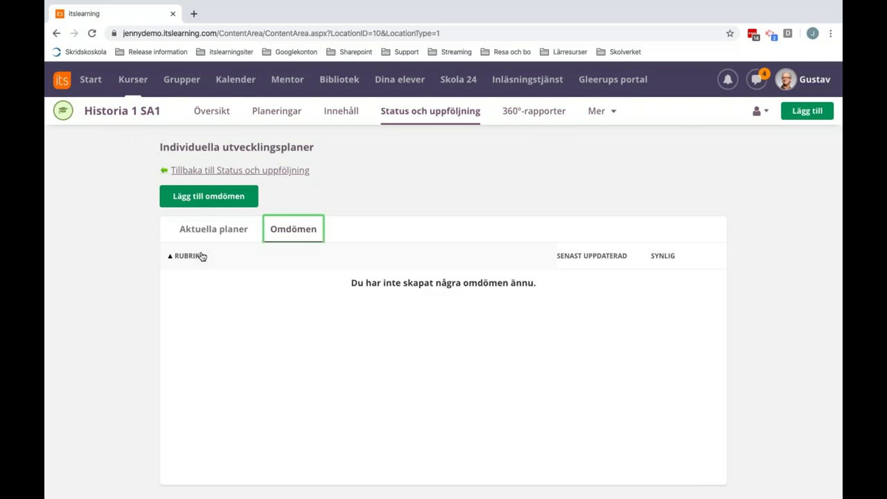
- Create a new course assessment titled Historia Vt20 using the Skriftligt omdöme grading scale
click(226, 196)
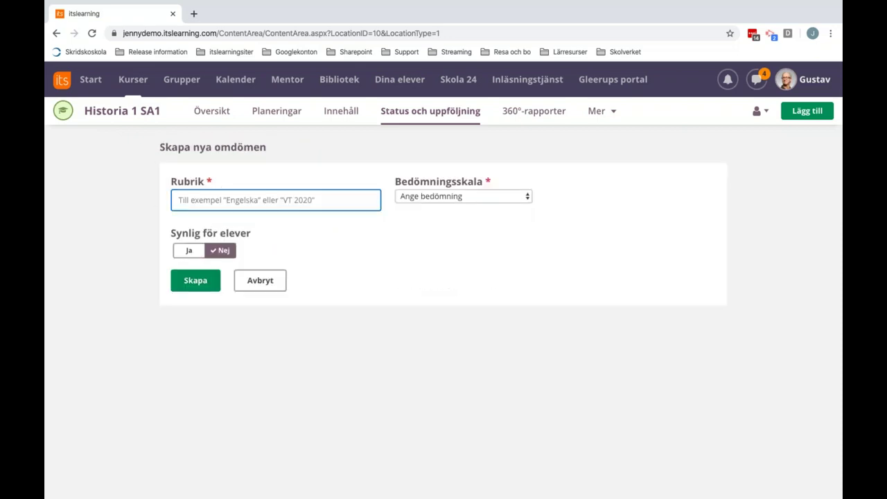
text(Histor)
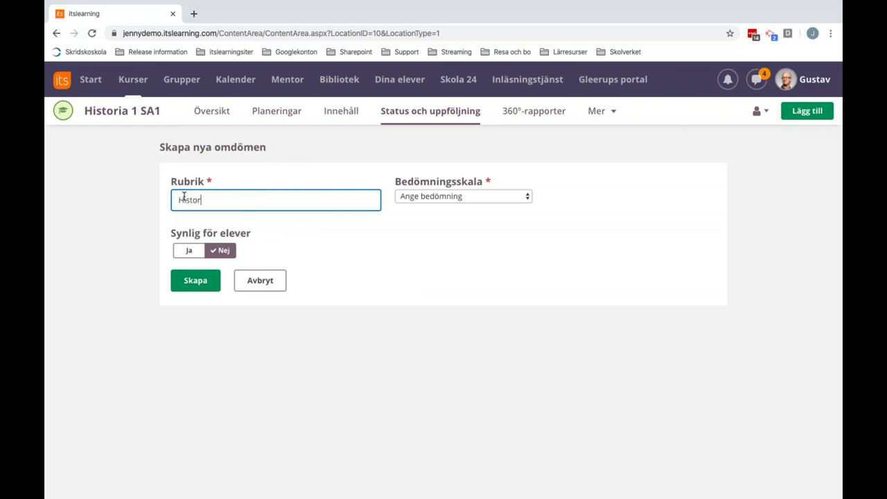
text(ia Vt20)
click(528, 200)
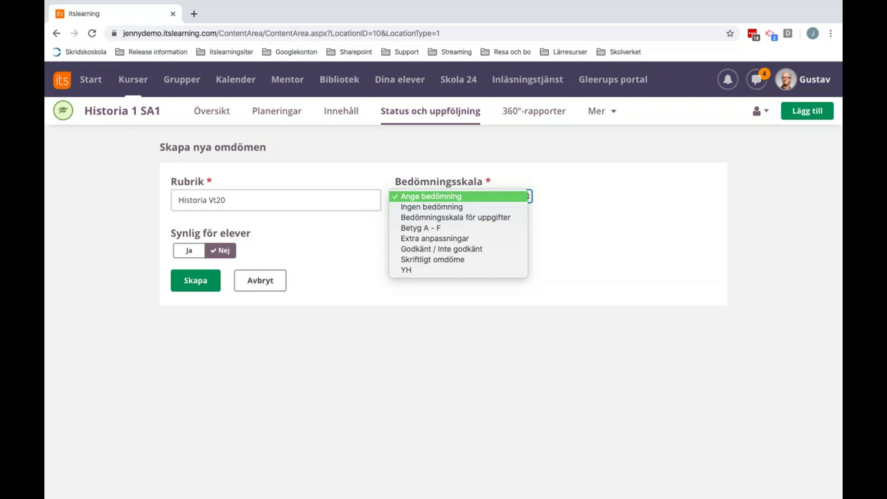
click(473, 260)
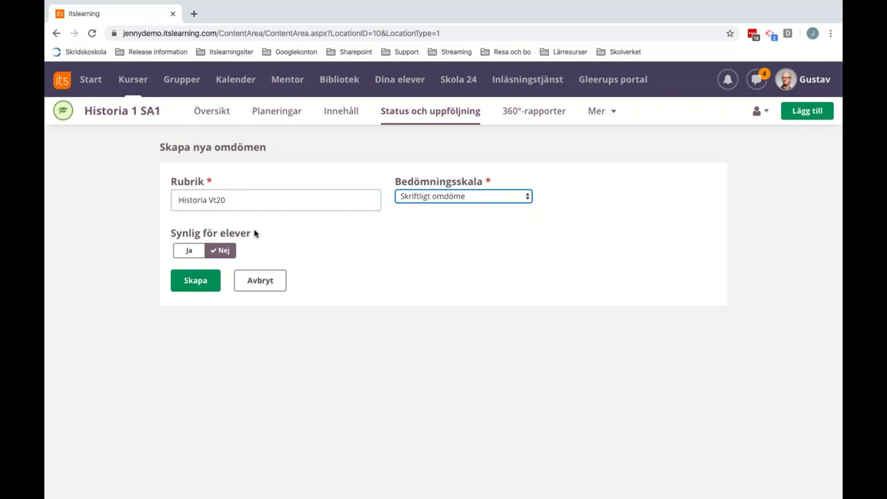
click(193, 292)
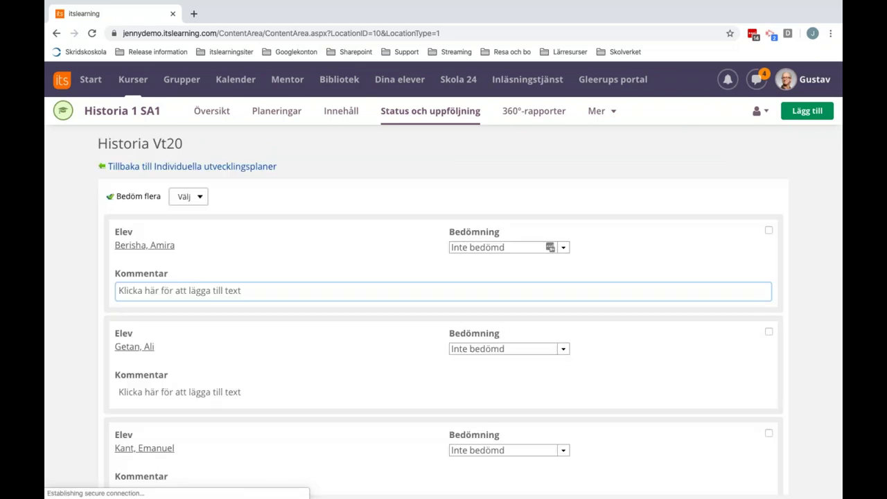
scroll(194, 299, down, 4)
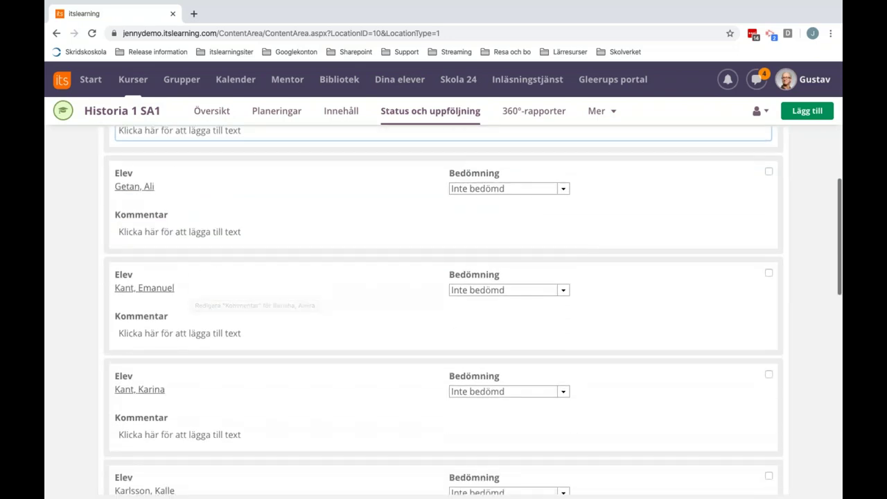
scroll(444, 311, up, 4)
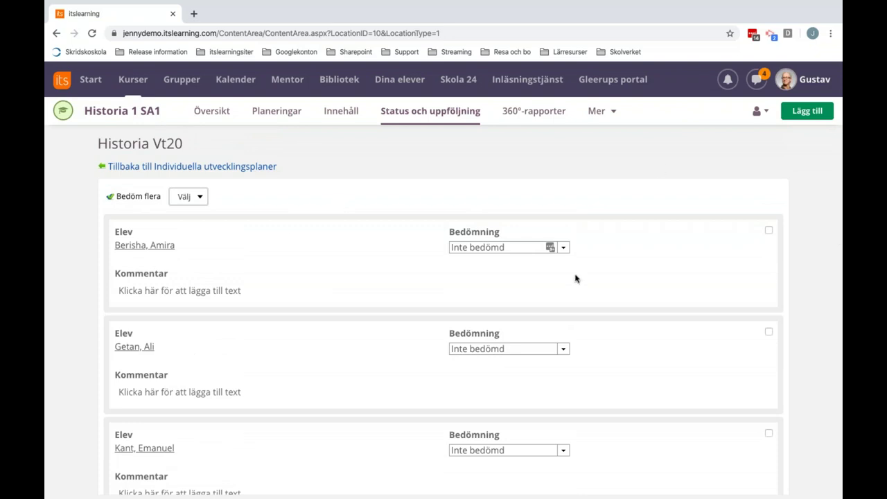
- Grade the first listed student Godtagbar kunskapsnivå in Historia Vt20 and add the comment "Bra jobbat"
click(562, 248)
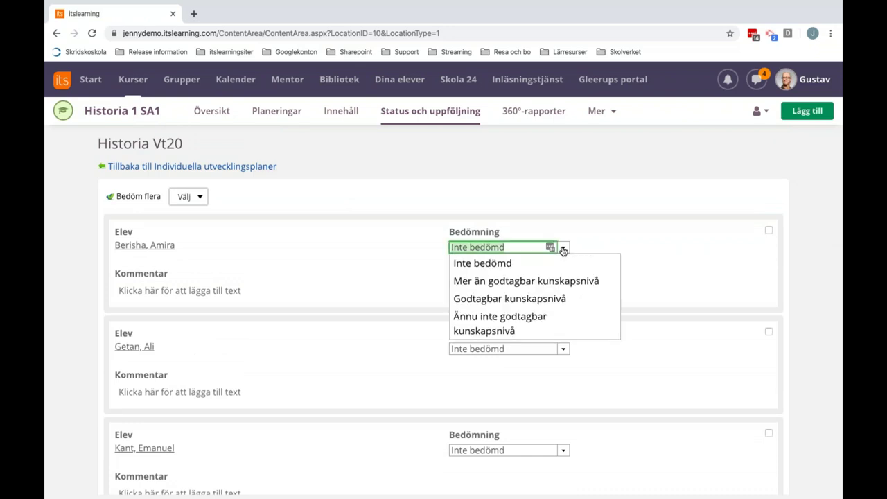
click(544, 300)
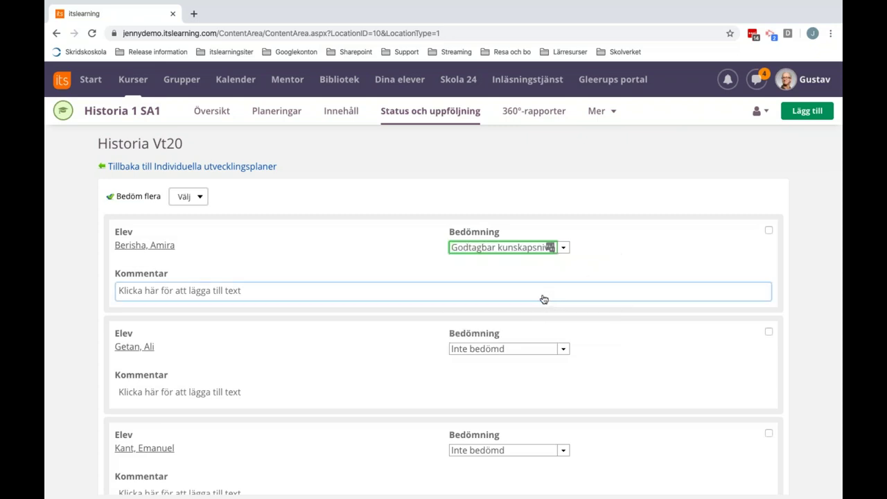
click(170, 295)
text(Bra )
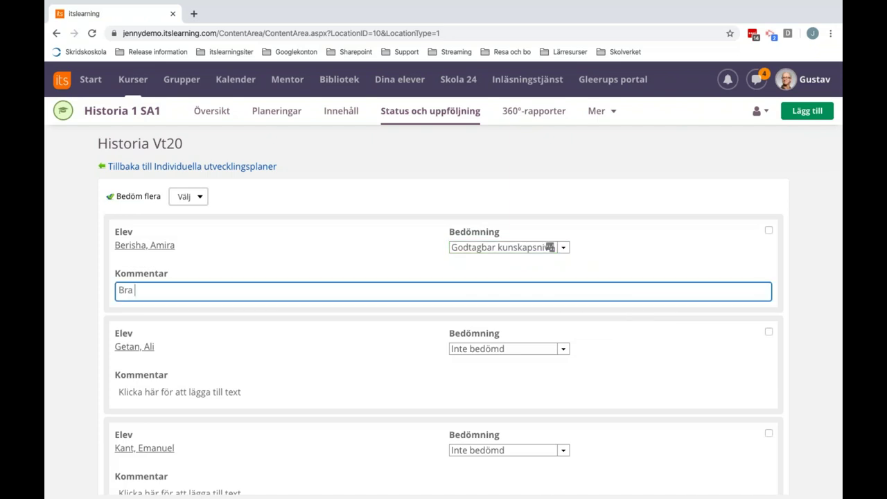
text(jobbat)
- Grade the second student Ännu inte godtagbar kunskapsnivå, the third Godtagbar kunskapsnivå and the fourth Mer än godtagbar kunskapsnivå
click(565, 350)
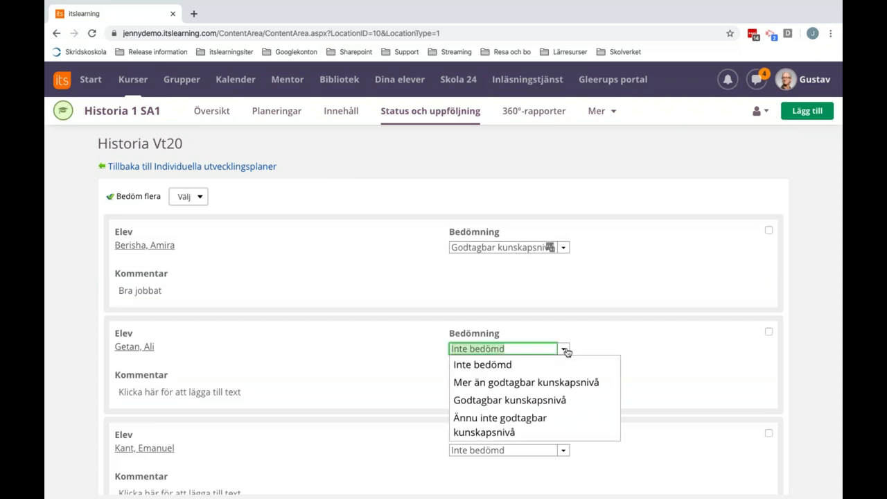
click(483, 419)
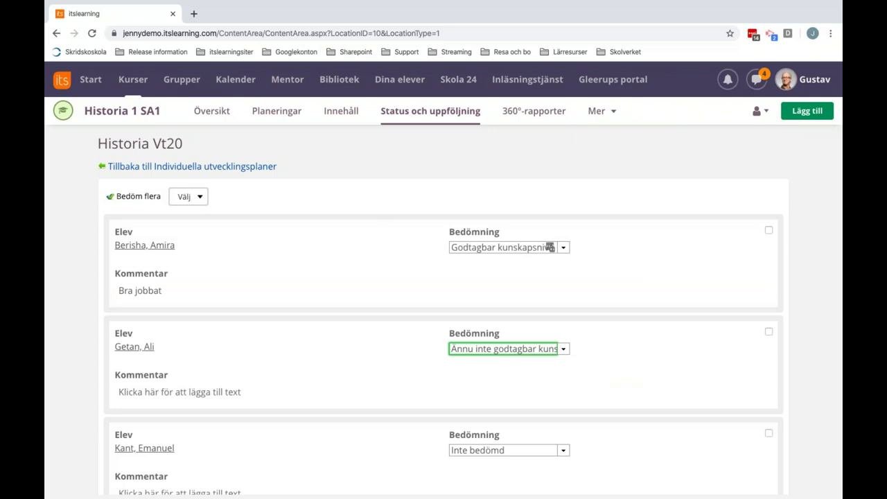
scroll(592, 395, down, 1)
click(563, 373)
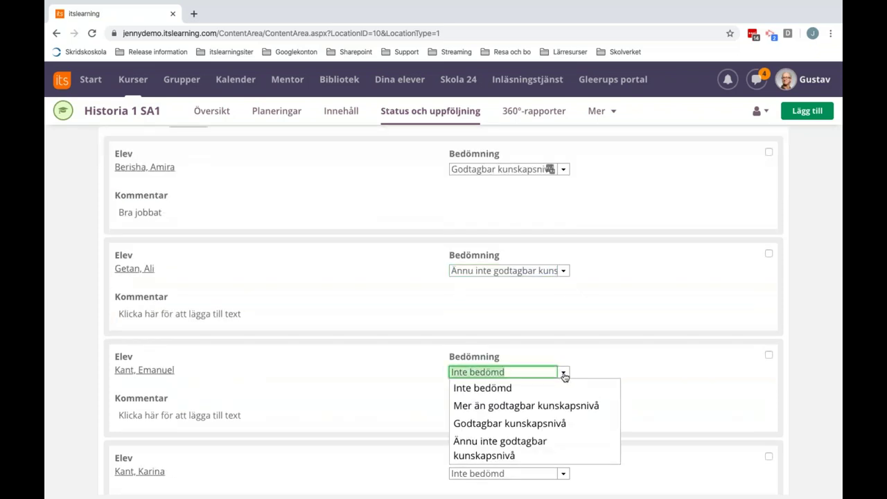
click(497, 429)
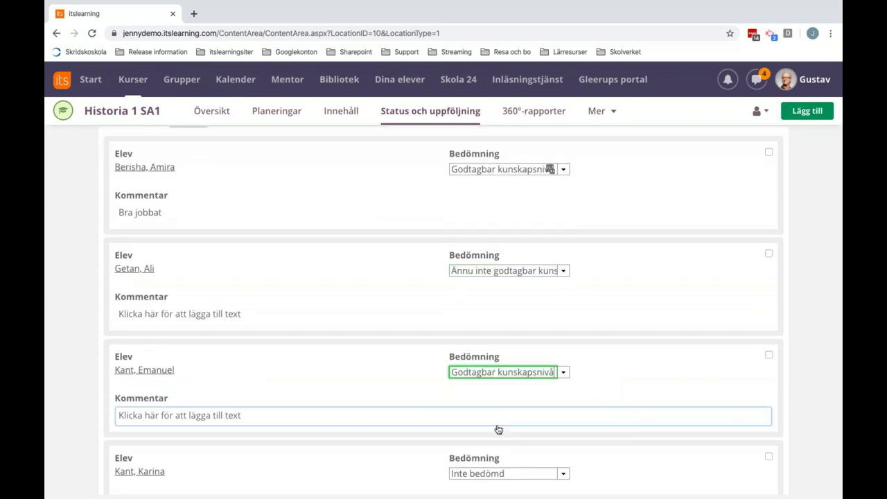
click(563, 473)
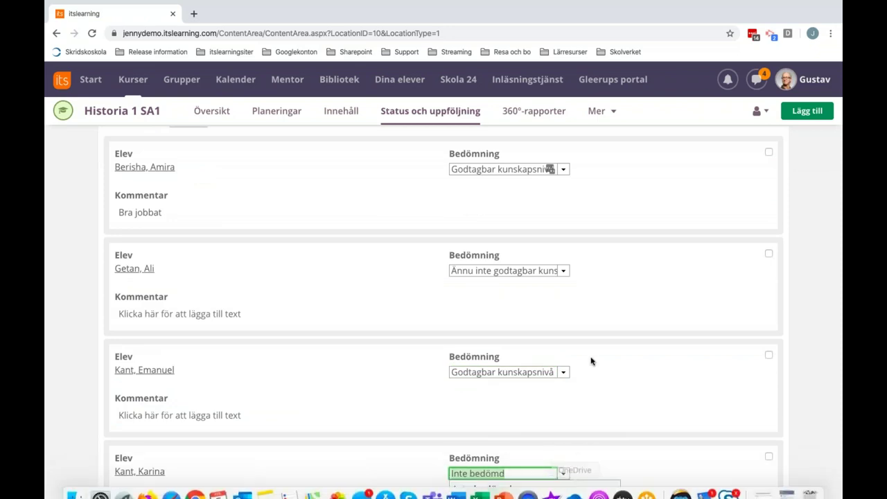
scroll(590, 358, down, 2)
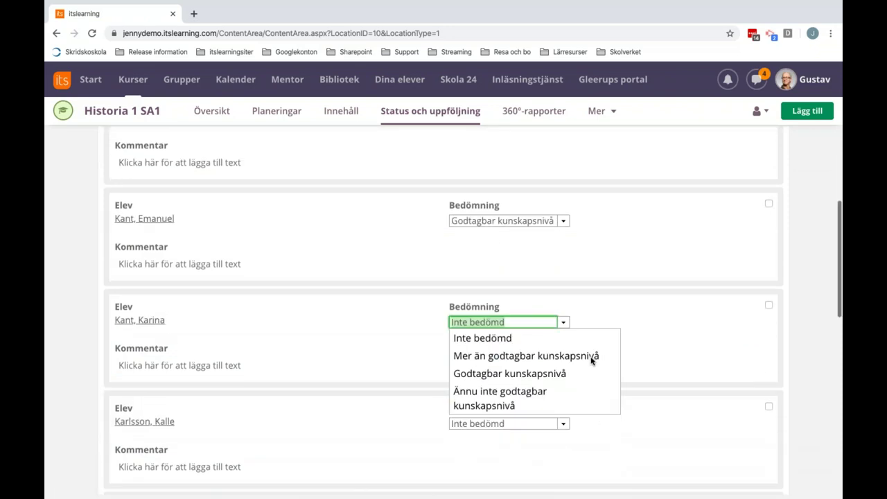
click(520, 356)
- Return to the course's Individuella utvecklingsplaner and make the Historia Vt20 assessment visible
scroll(444, 312, up, 3)
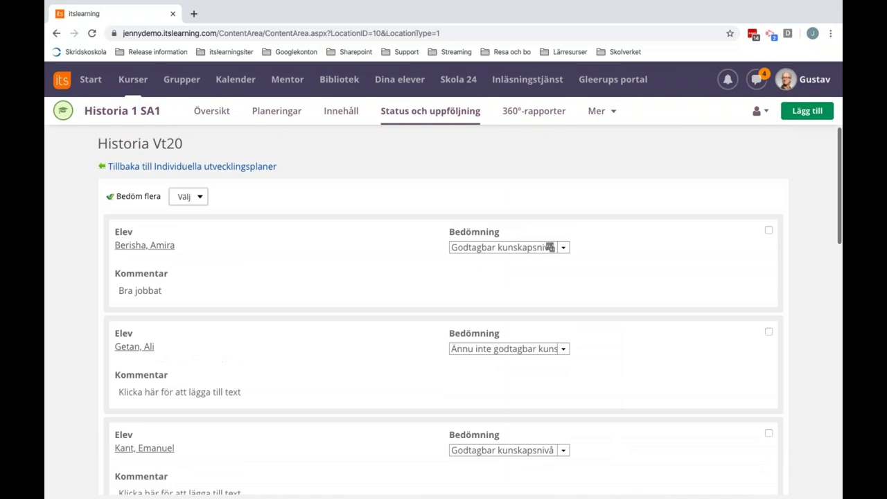
click(157, 168)
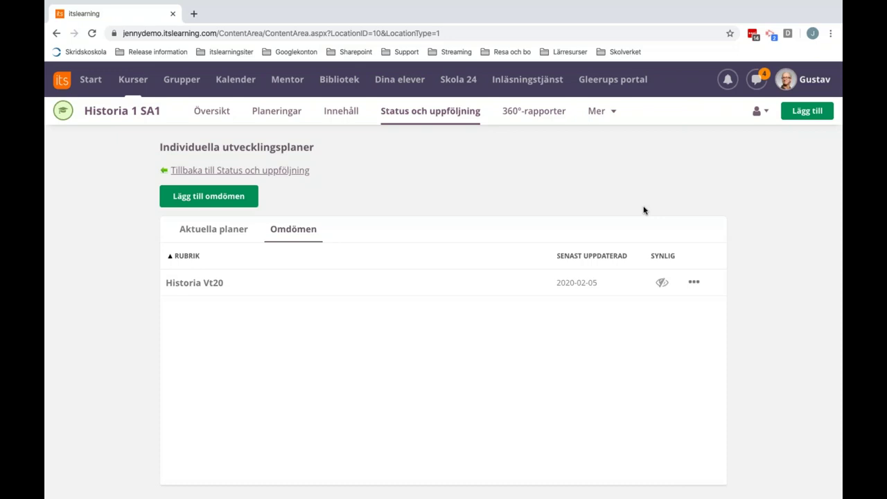
click(663, 284)
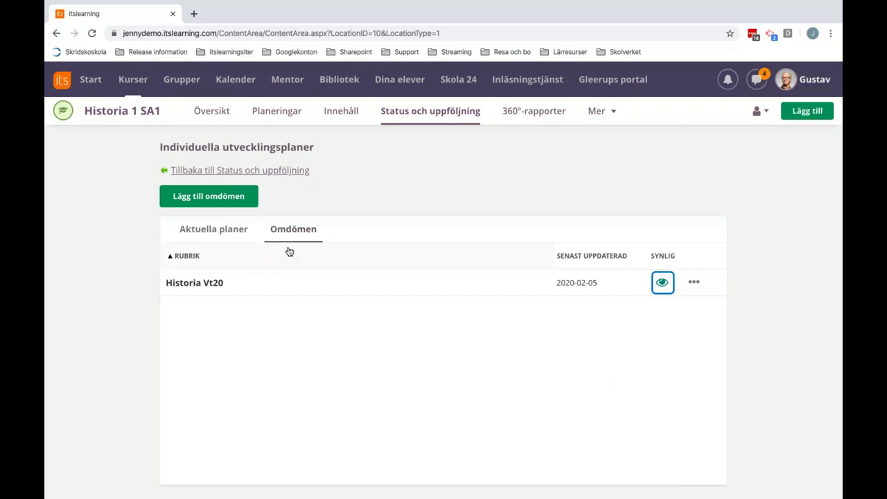
- Review the Historia Vt20 assessment and the options available for it in the Omdömen list
click(202, 283)
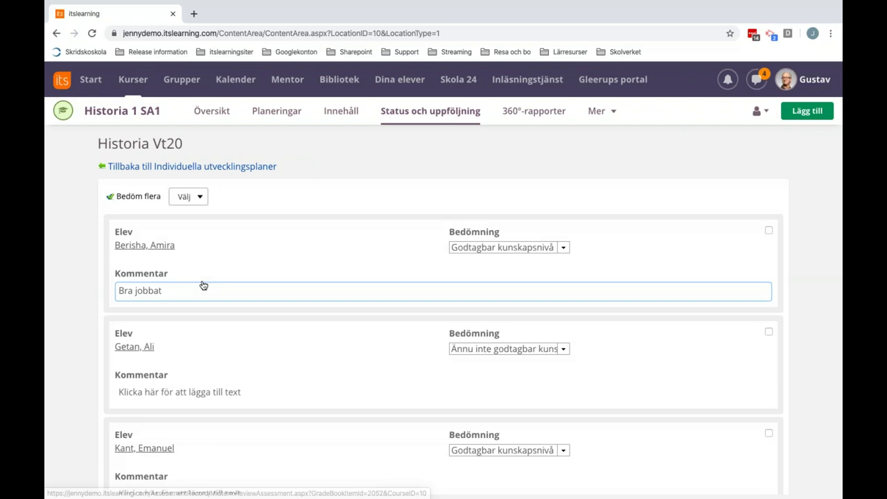
click(156, 167)
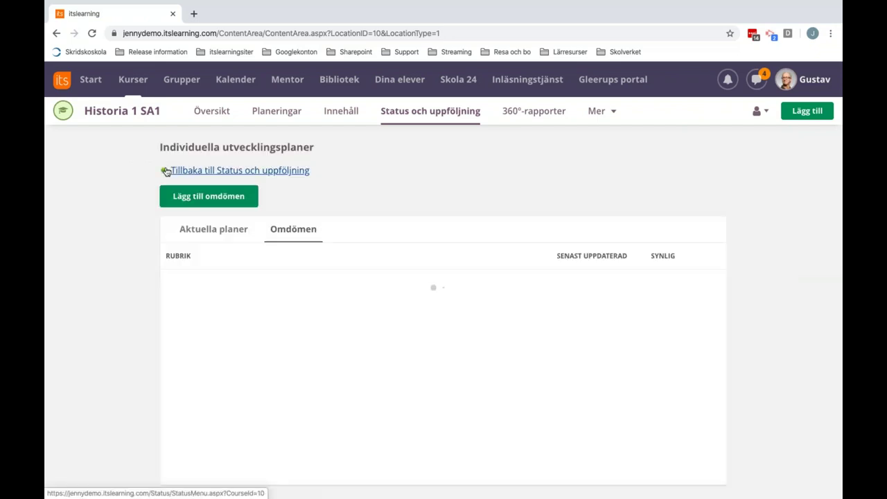
click(694, 284)
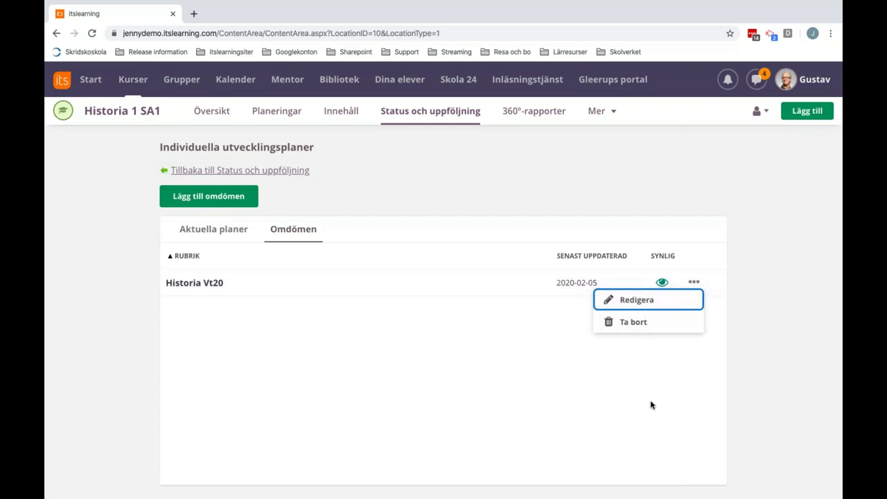
click(573, 378)
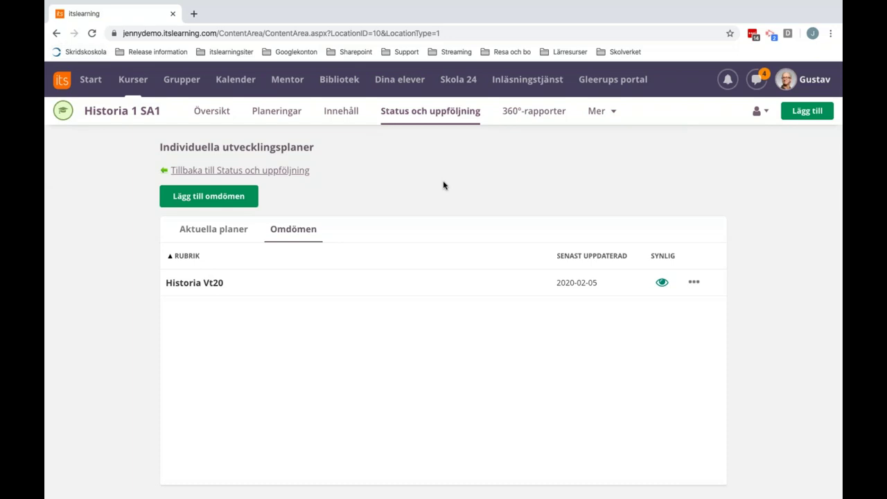
- Open the Omdömen overview in the mentor's Individuella utvecklingsplaner
click(289, 77)
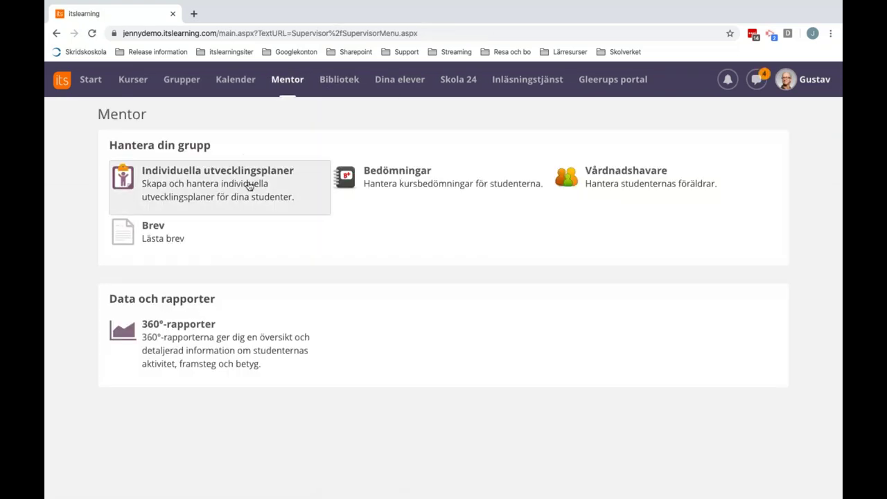
click(249, 185)
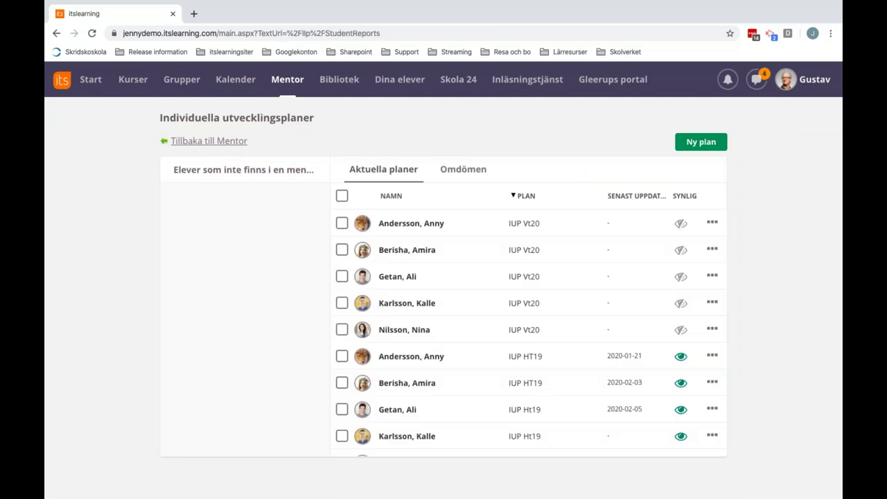
click(457, 171)
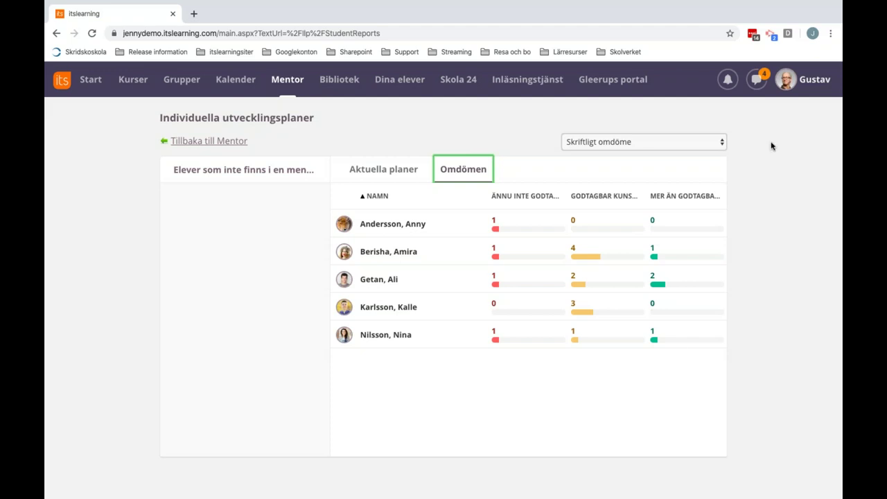
- View the Omdömen overview for the Extra anpassningar scale and switch back to Skriftligt omdöme
click(722, 143)
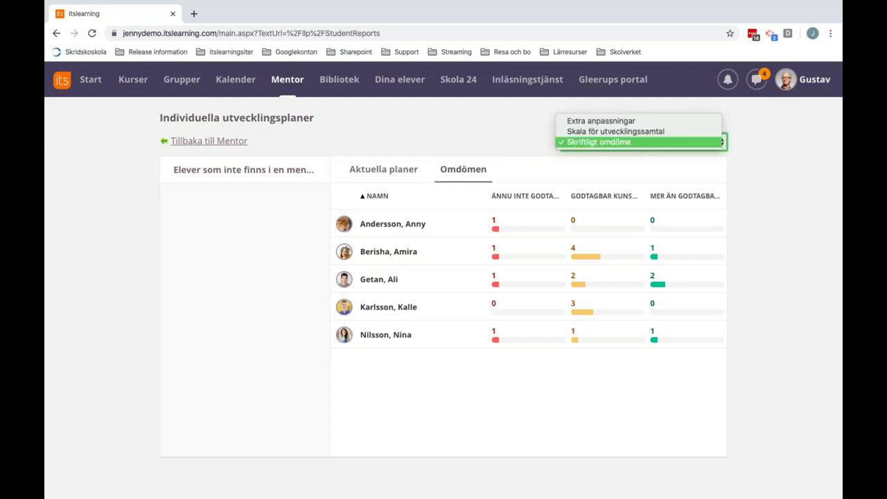
click(638, 124)
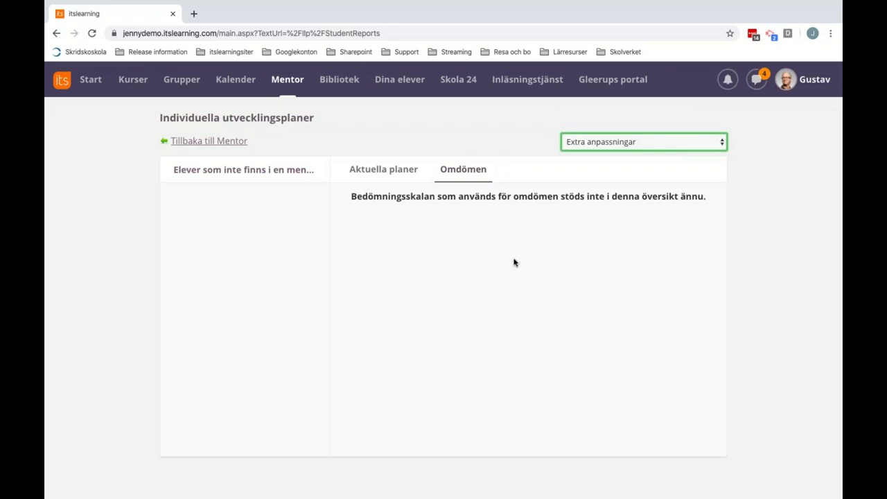
click(723, 144)
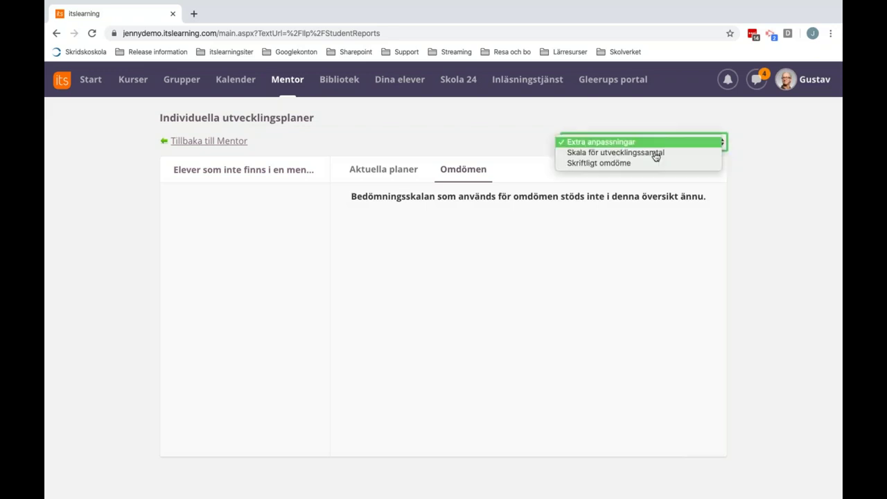
click(604, 164)
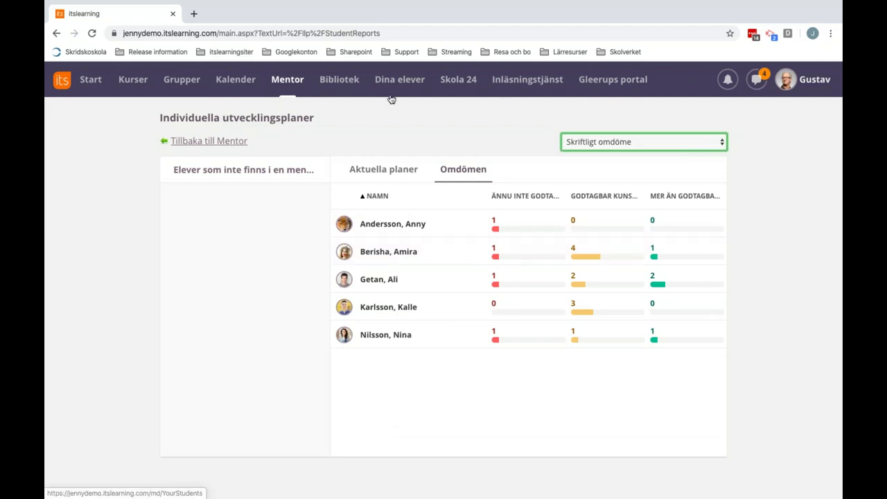
- Open the second listed student's IUP Vt20 from Aktuella planer and view the student's written assessments
click(379, 173)
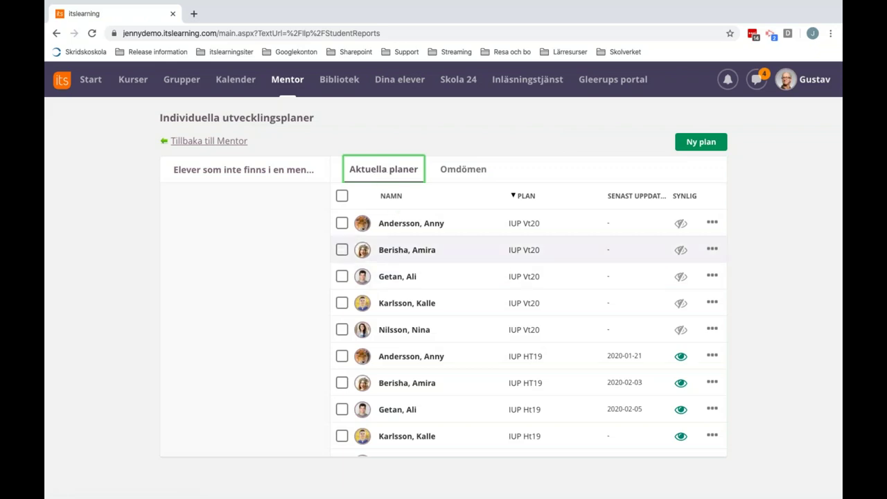
click(524, 250)
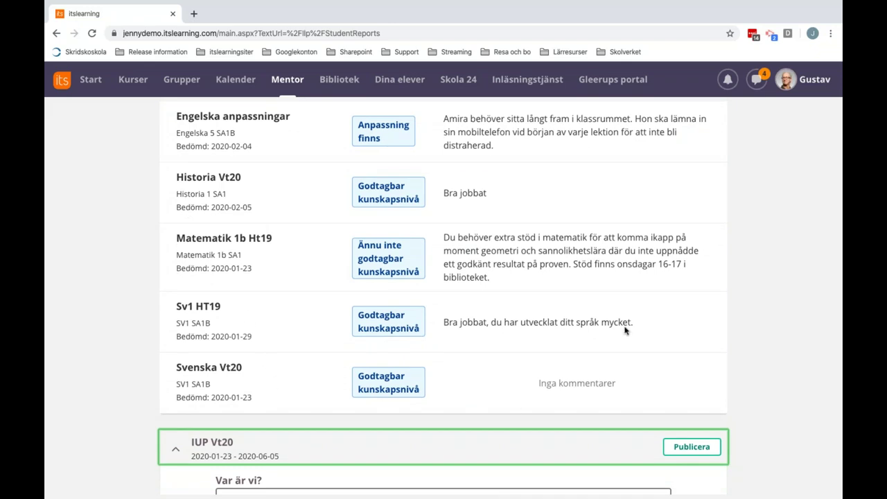
scroll(624, 331, up, 3)
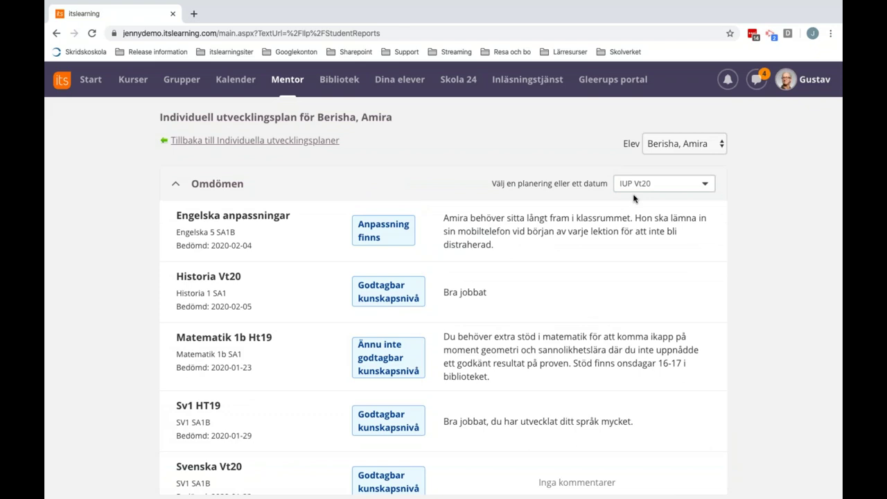
- Check the available plan periods and students, keeping IUP Vt20 and the current student selected
click(706, 186)
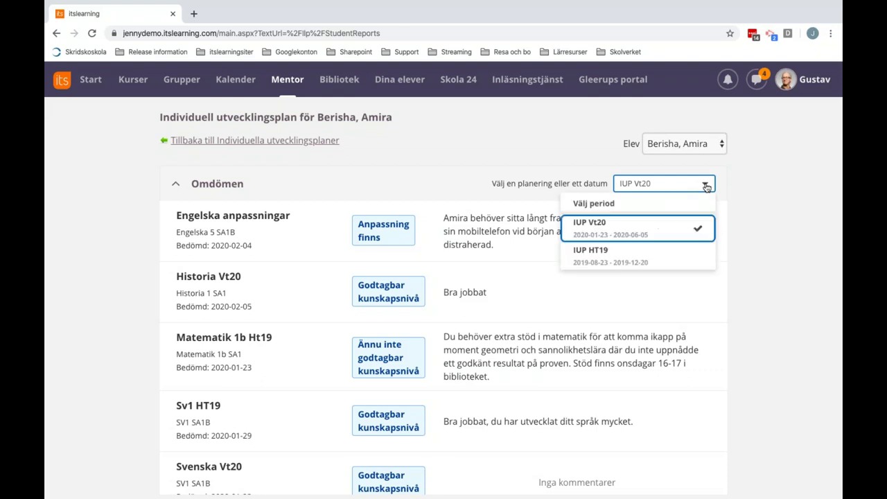
click(600, 231)
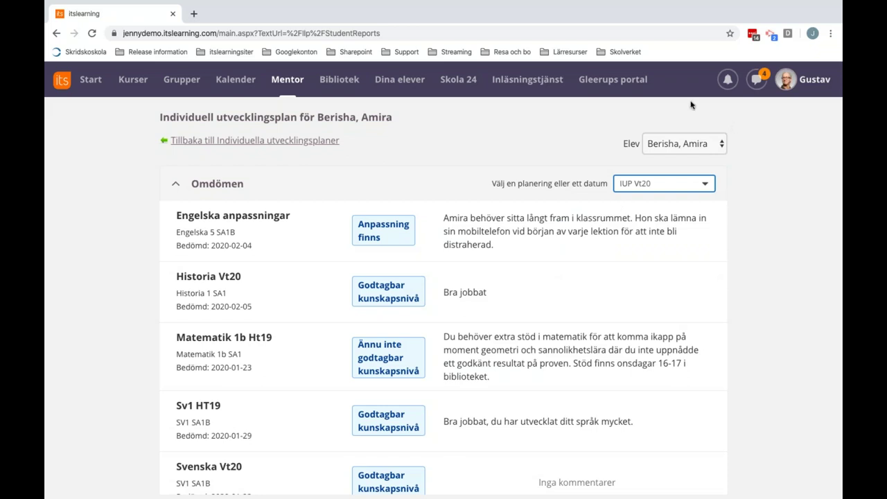
click(714, 147)
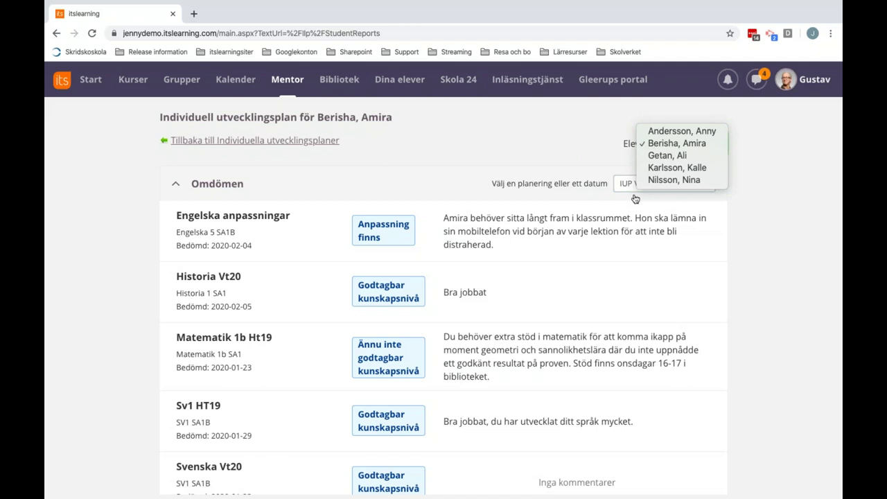
click(564, 202)
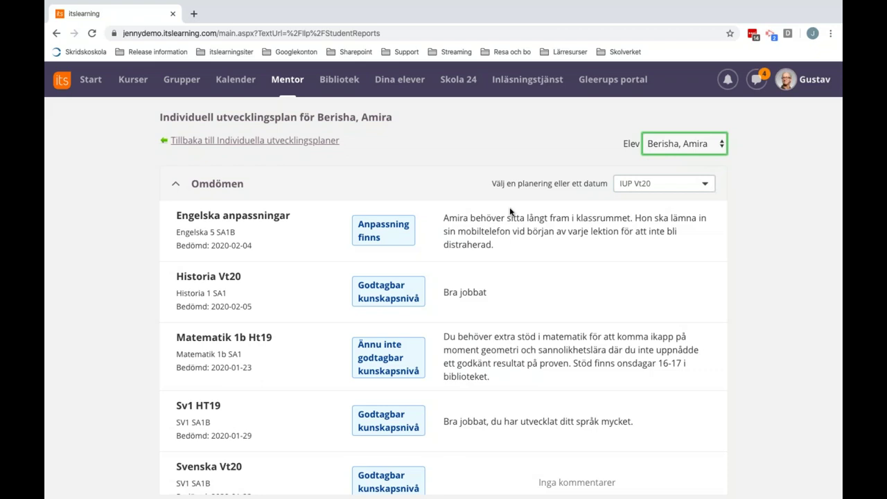
- Enter "Det går bra..." under Var är vi? in the student's IUP Vt20 plan
scroll(495, 229, down, 2)
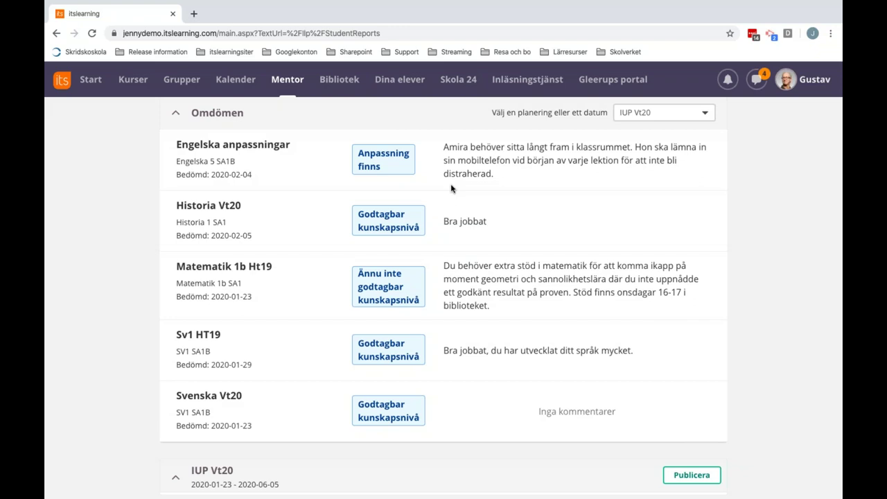
scroll(450, 188, down, 1)
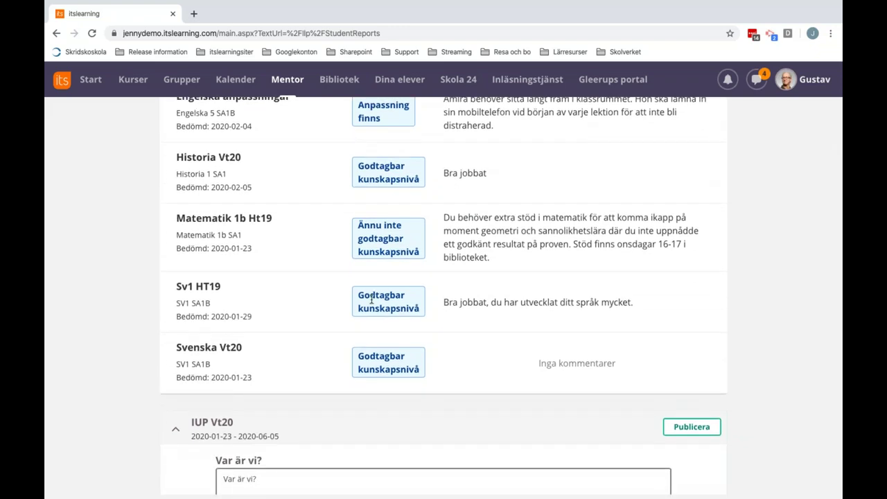
scroll(494, 352, down, 3)
click(494, 352)
scroll(494, 351, down, 1)
click(238, 189)
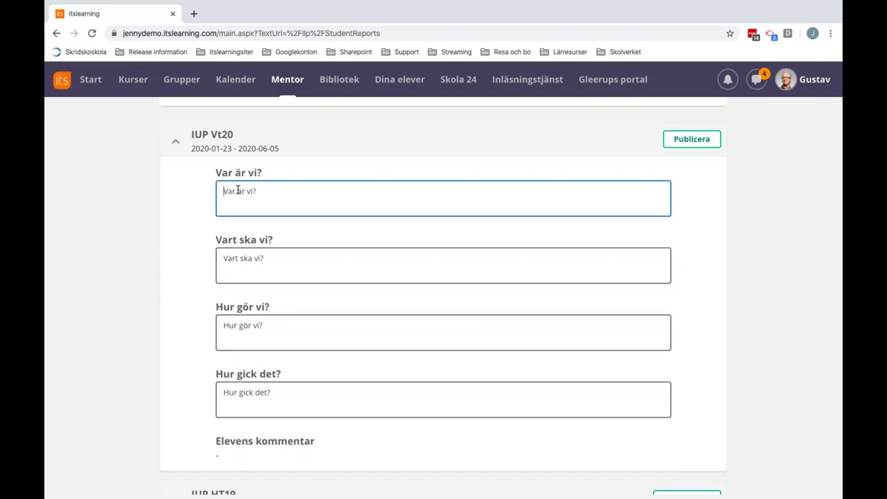
text(Det går bra...)
scroll(241, 194, down, 1)
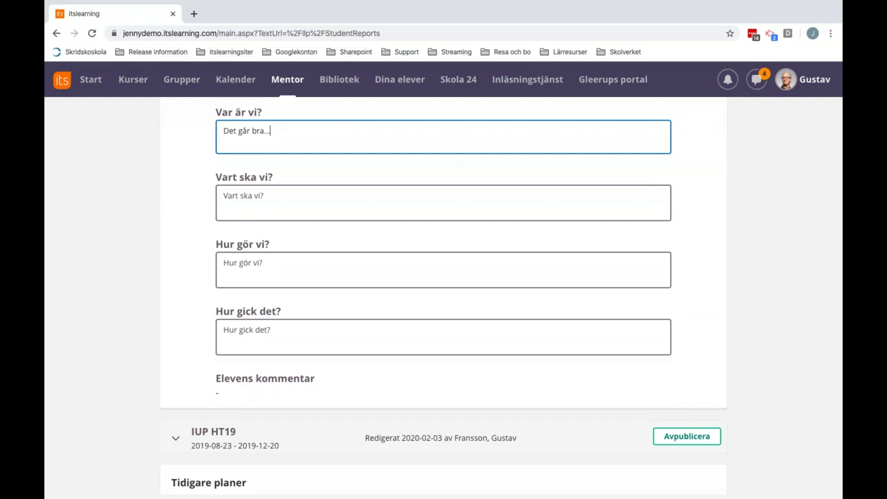
scroll(443, 277, down, 1)
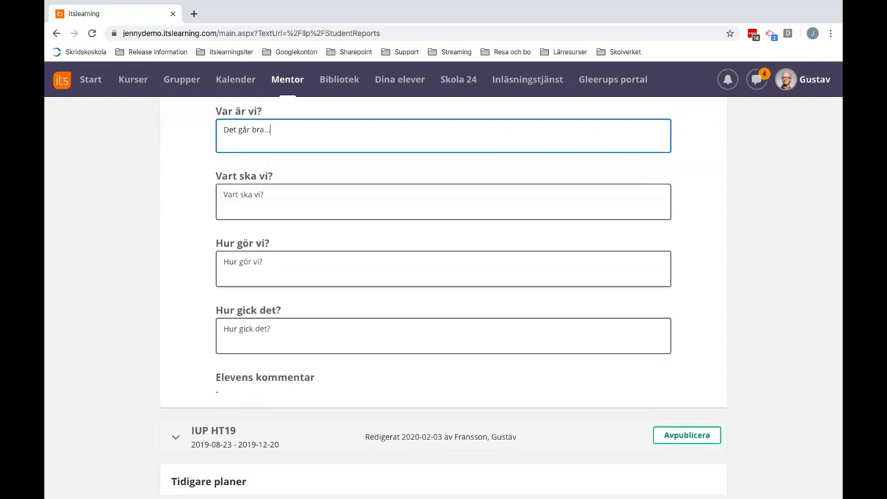
- Expand the student's previous IUP HT19 plan, review its answers, and collapse it again
scroll(443, 277, down, 1)
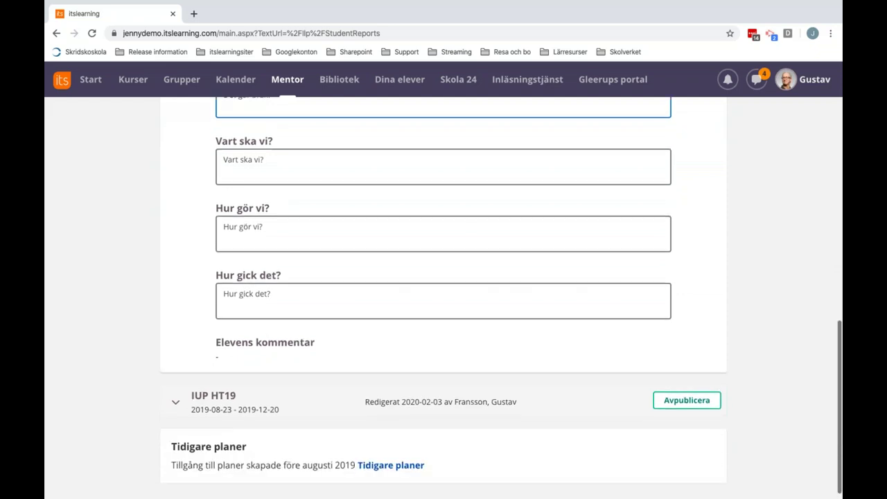
click(175, 405)
scroll(174, 406, down, 3)
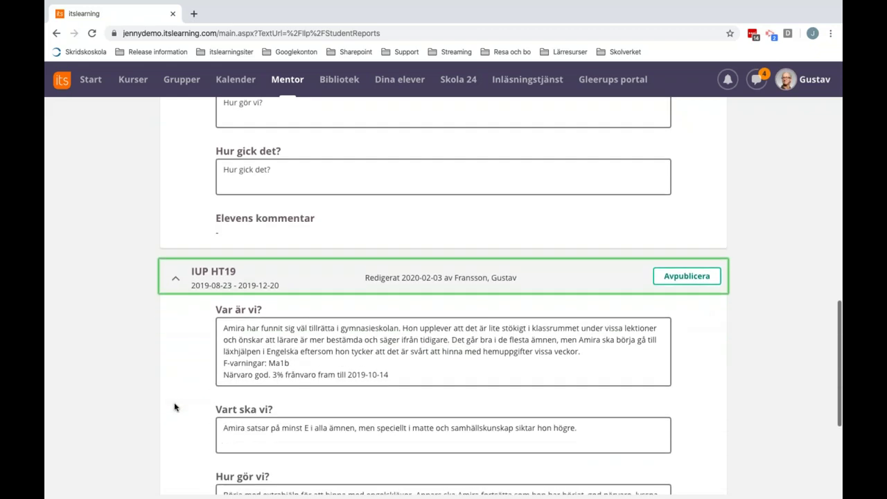
scroll(175, 406, down, 3)
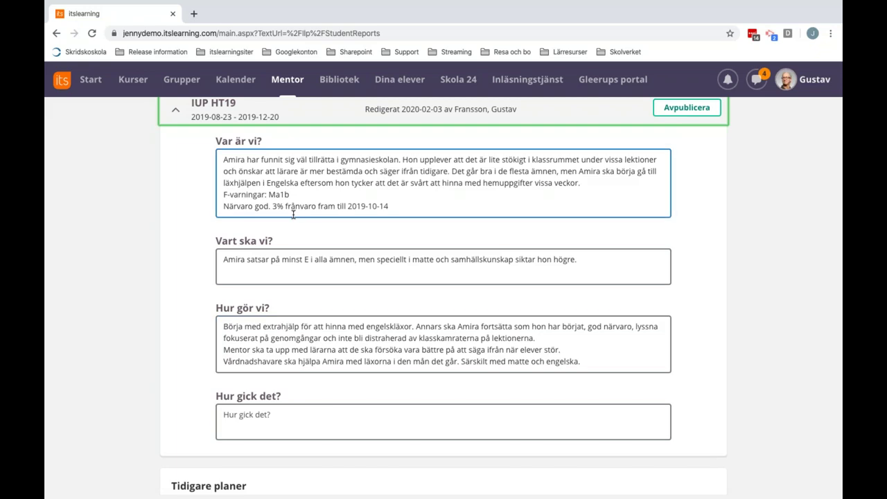
scroll(293, 214, down, 1)
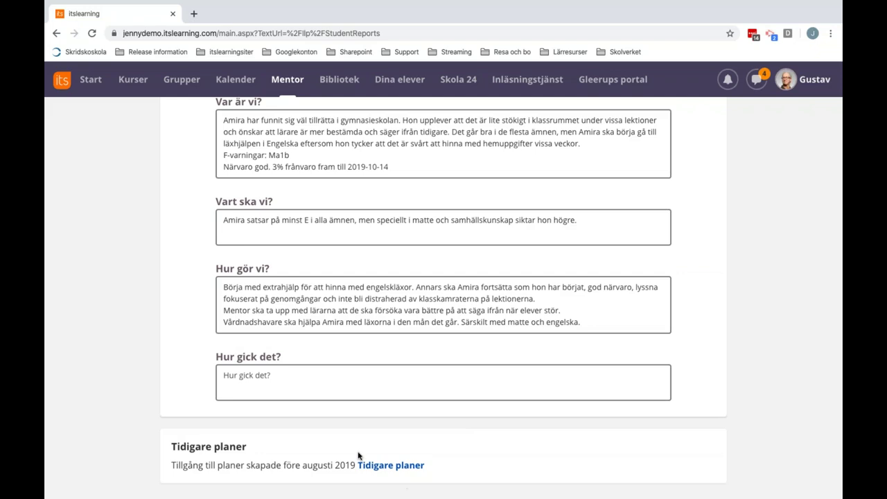
scroll(358, 455, up, 5)
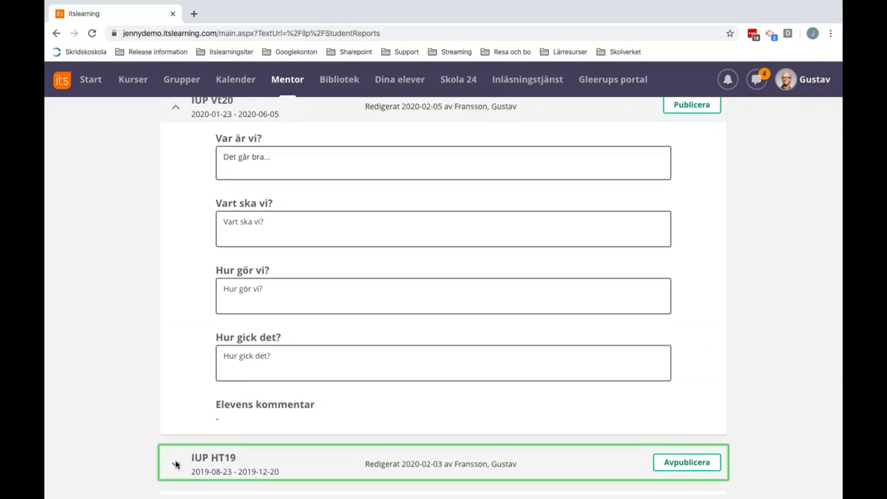
- Collapse the Omdömen section and publish the student's IUP Vt20 plan
scroll(173, 457, up, 4)
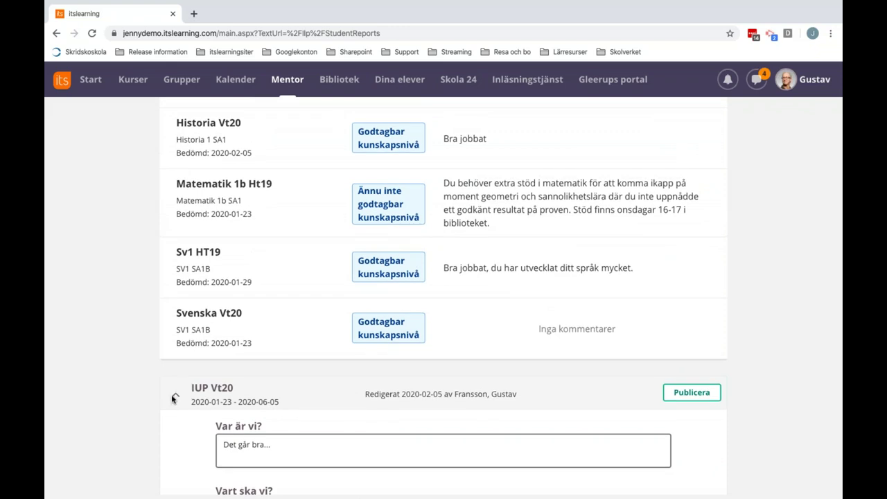
scroll(174, 398, up, 2)
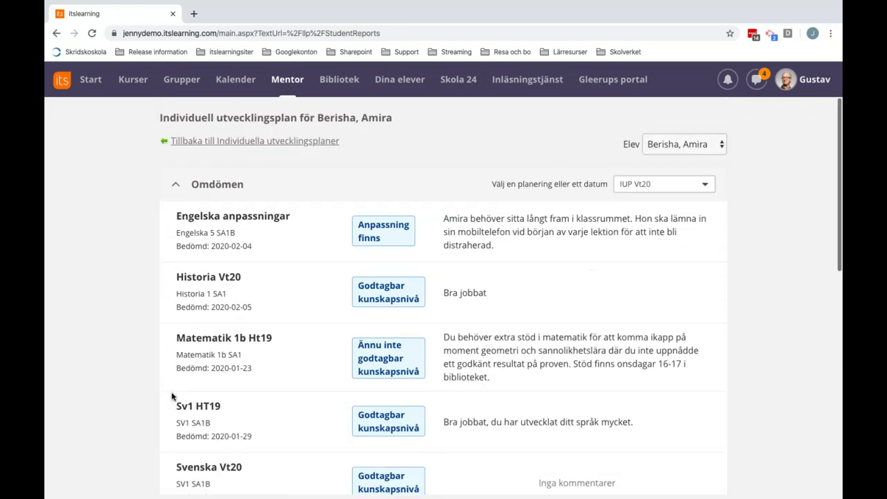
click(174, 184)
scroll(196, 315, down, 2)
scroll(196, 315, up, 2)
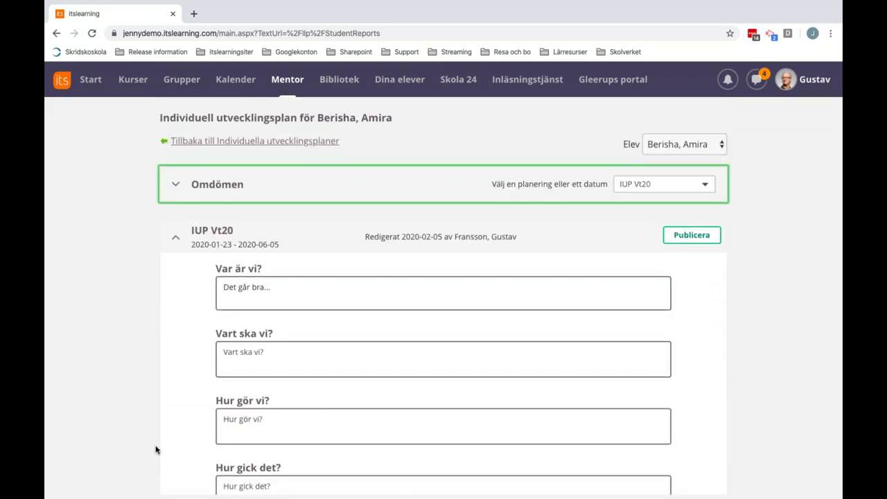
click(699, 234)
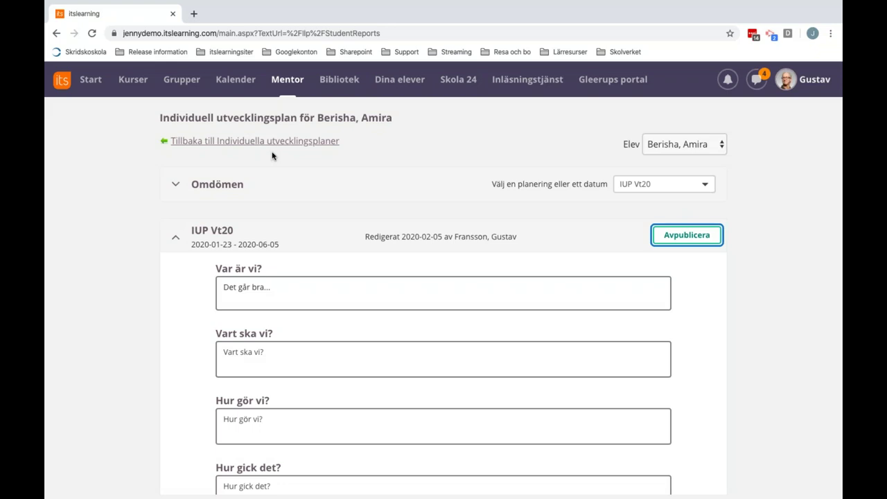
- Switch to the student's itslearning window and open the student's Individuella utvecklingsplaner
key(ctrl+Up)
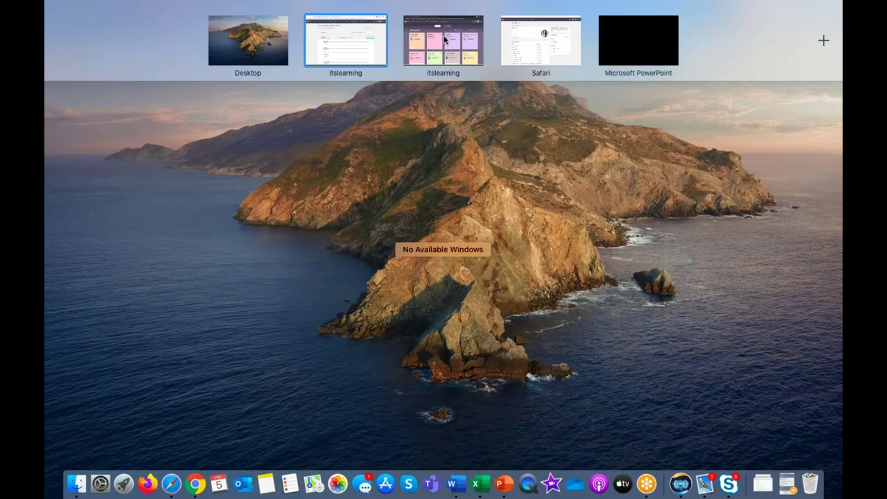
click(444, 40)
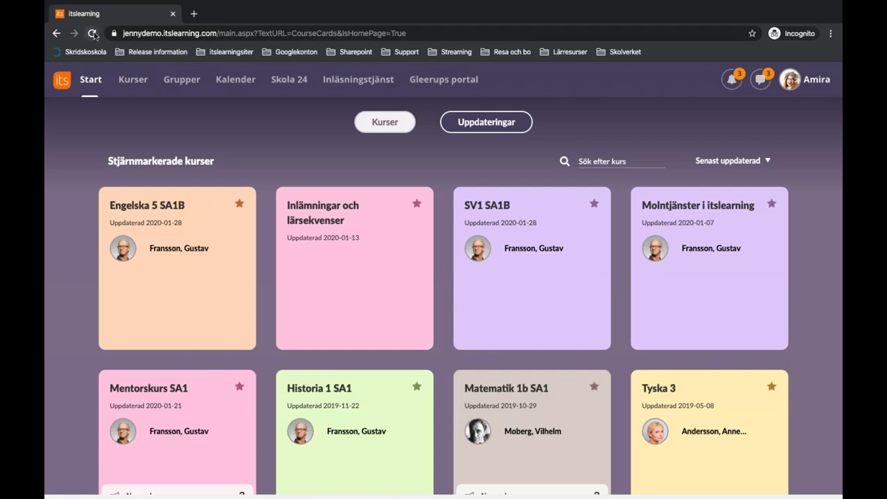
click(86, 87)
click(800, 88)
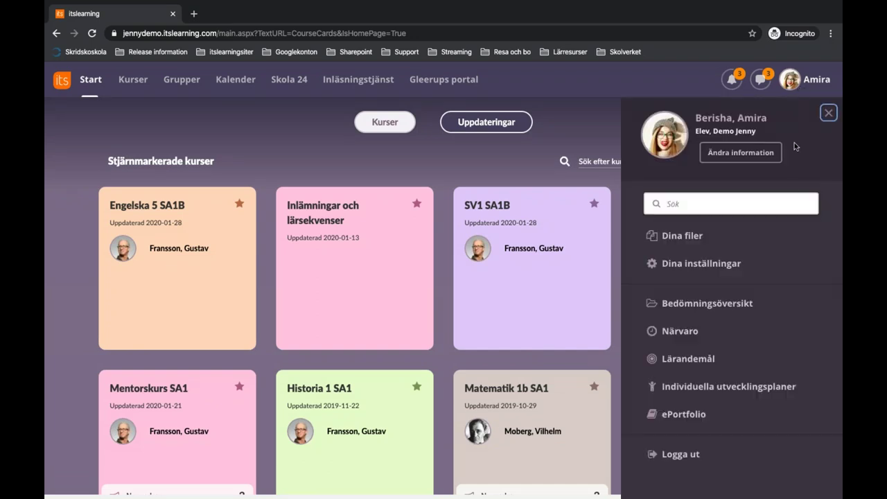
click(683, 387)
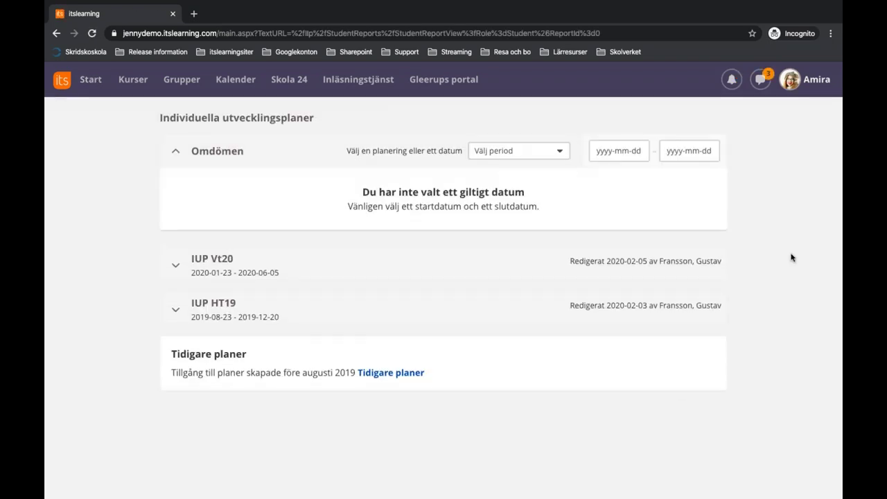
- Show the student's Omdömen for the IUP Vt20 period and look through them
click(560, 153)
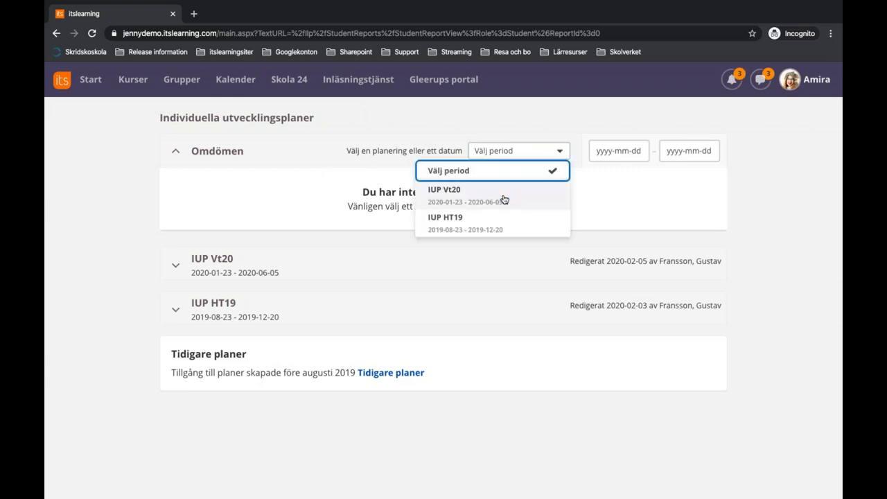
click(444, 196)
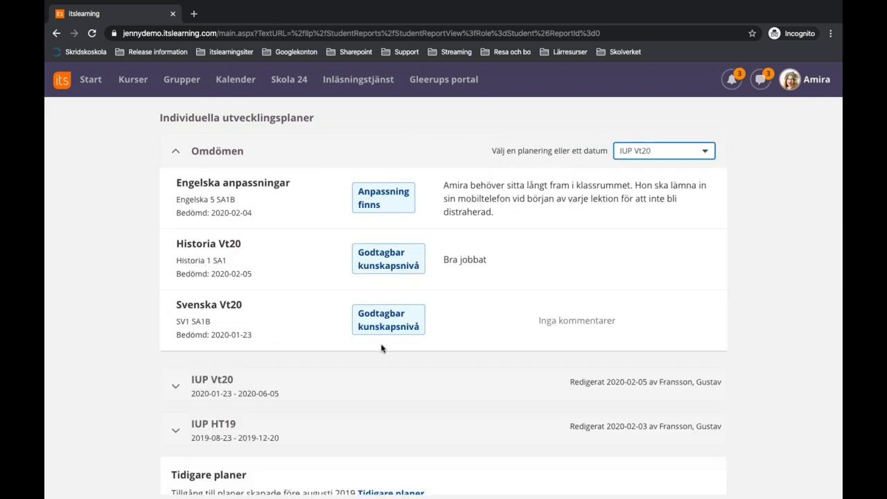
scroll(381, 347, down, 1)
scroll(381, 348, up, 1)
scroll(444, 295, down, 1)
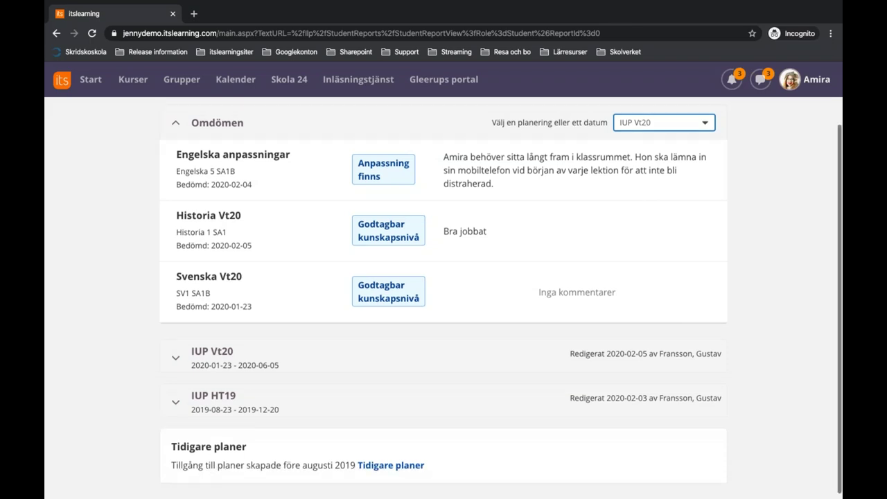
- Expand the IUP Vt20 plan in the student's view and enter "lkjghjl" under Elevens kommentar
click(175, 360)
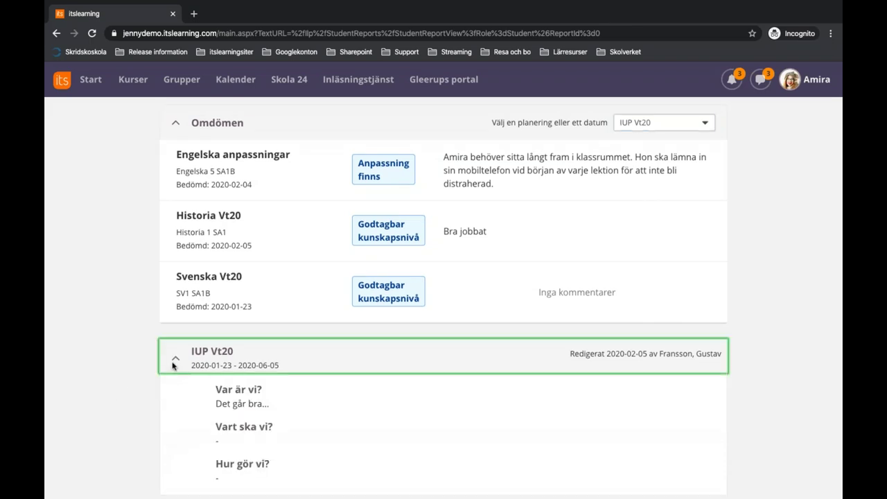
scroll(174, 365, down, 5)
click(223, 372)
text(lkjghjl)
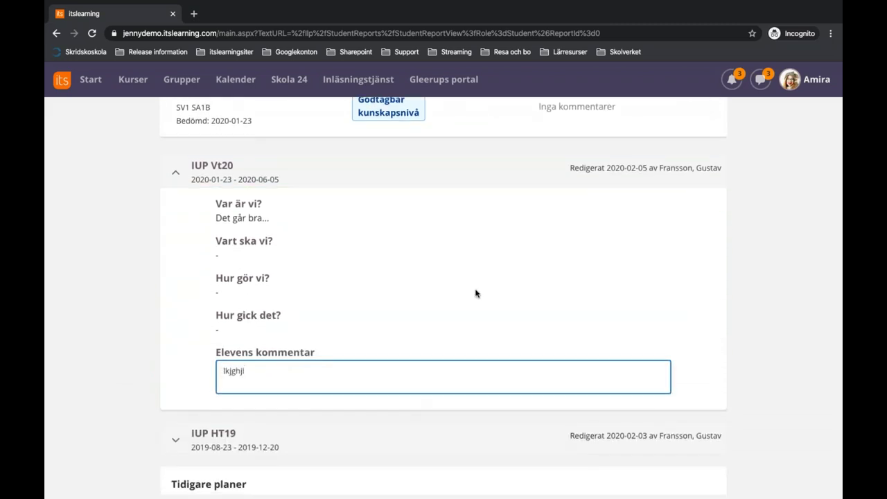
click(708, 323)
scroll(708, 323, up, 3)
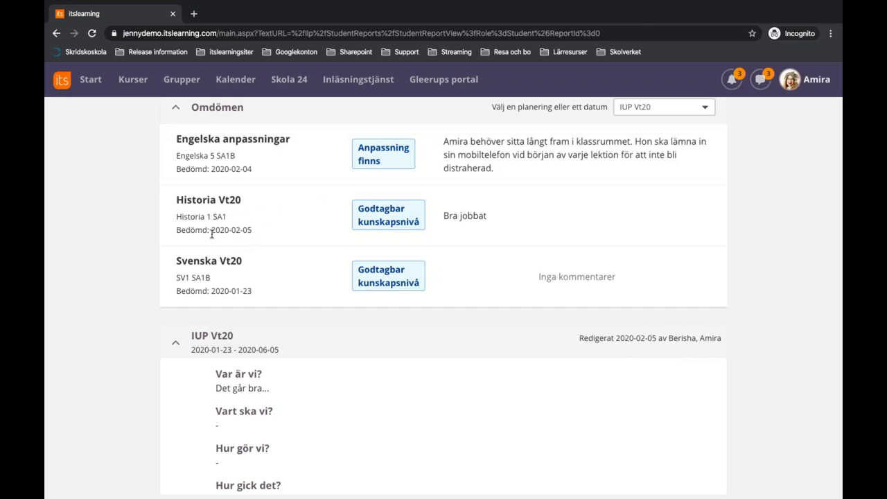
scroll(211, 234, up, 1)
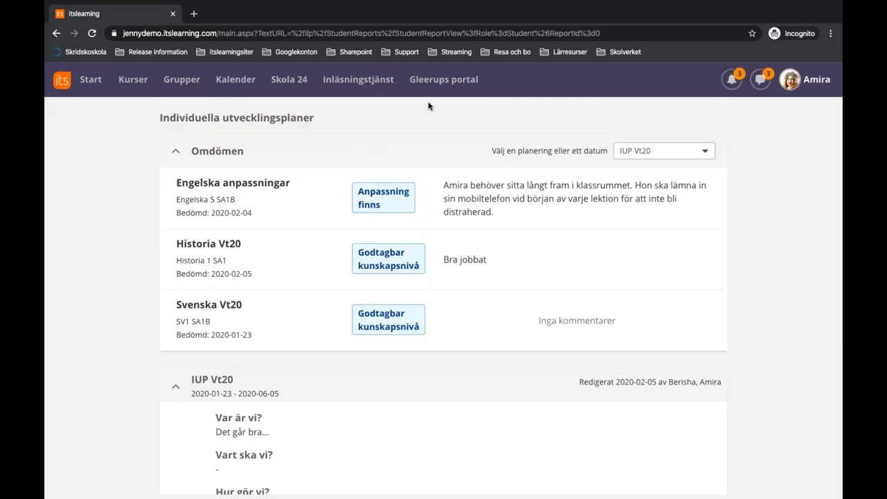
- Switch to the guardian's itslearning session in Safari and open the displayed child's Individuella utvecklingsplaner
key(ctrl+Up)
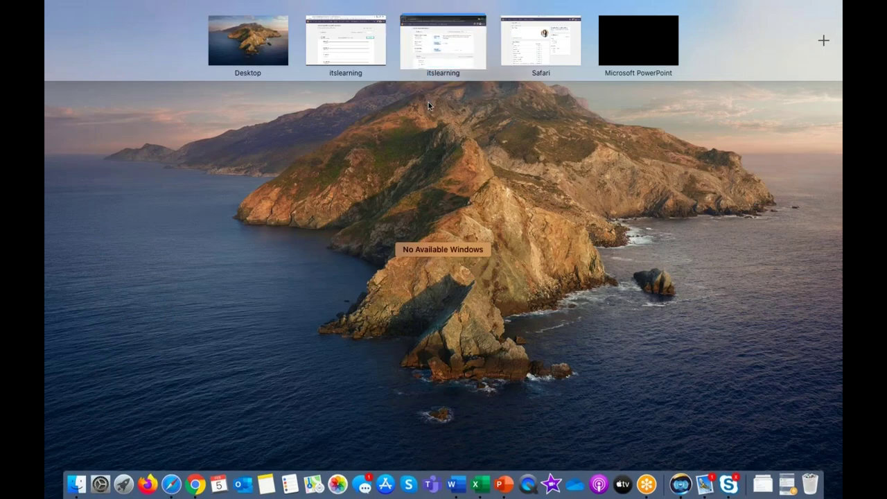
click(565, 64)
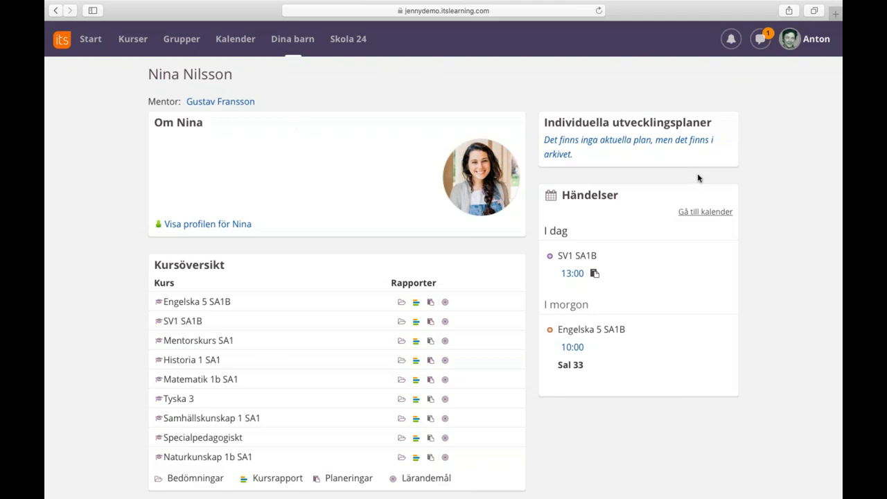
click(623, 142)
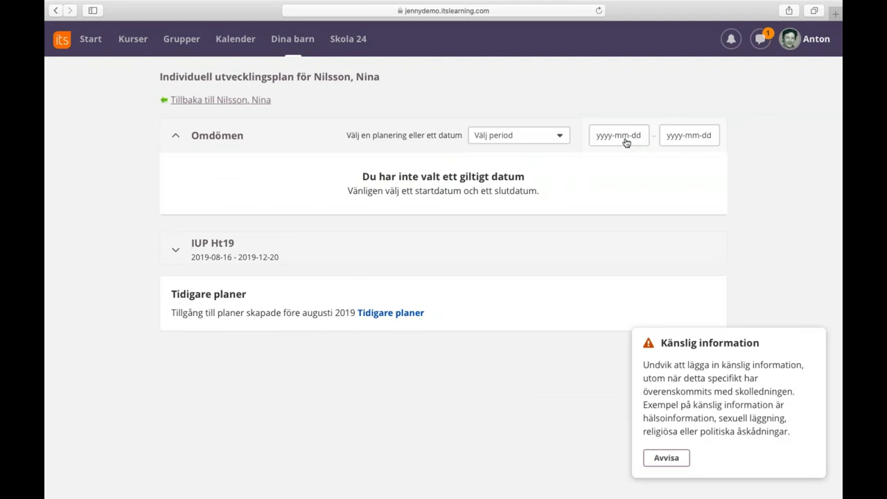
- Expand the child's IUP Ht19 plan, look through it, and dismiss the Känslig information notice
click(175, 252)
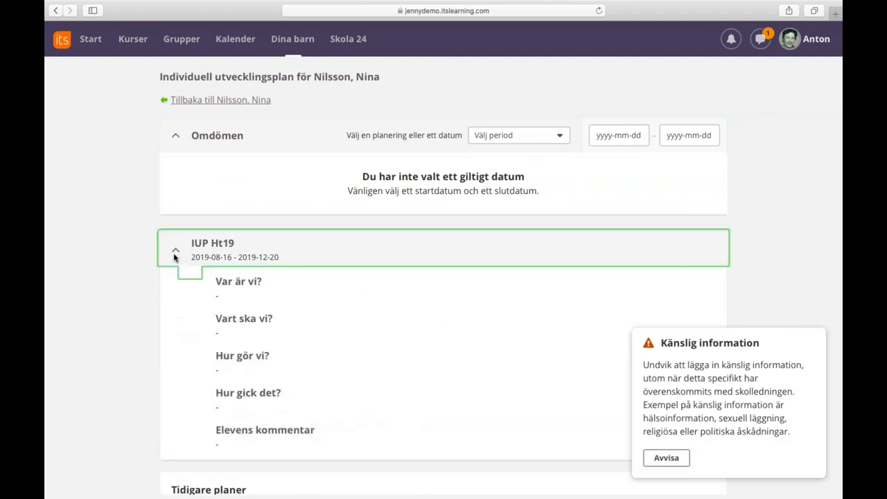
scroll(174, 257, down, 1)
scroll(174, 258, up, 1)
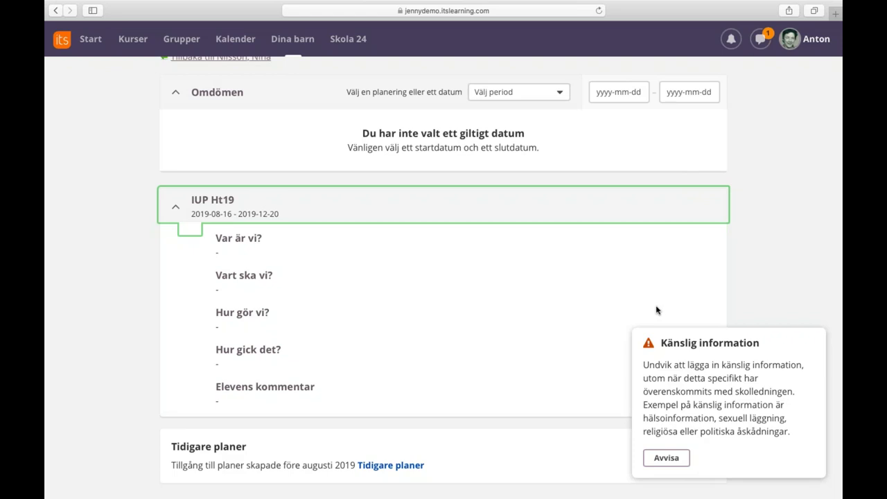
scroll(657, 309, up, 2)
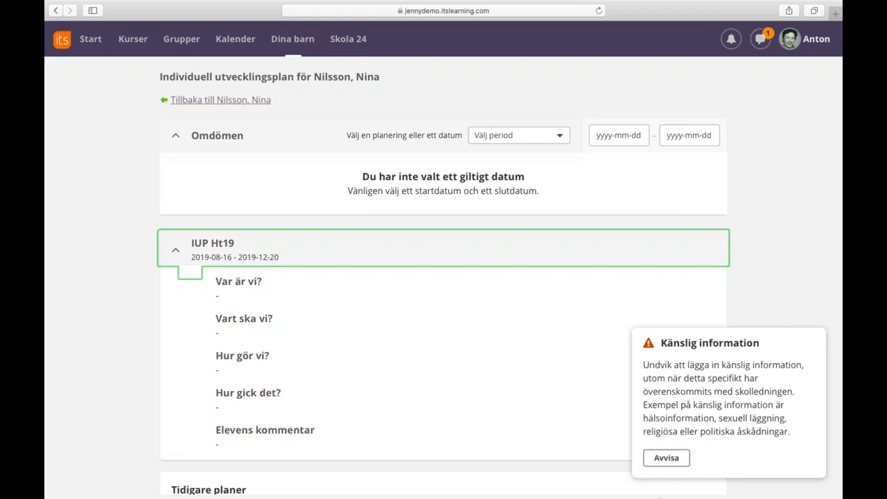
click(666, 459)
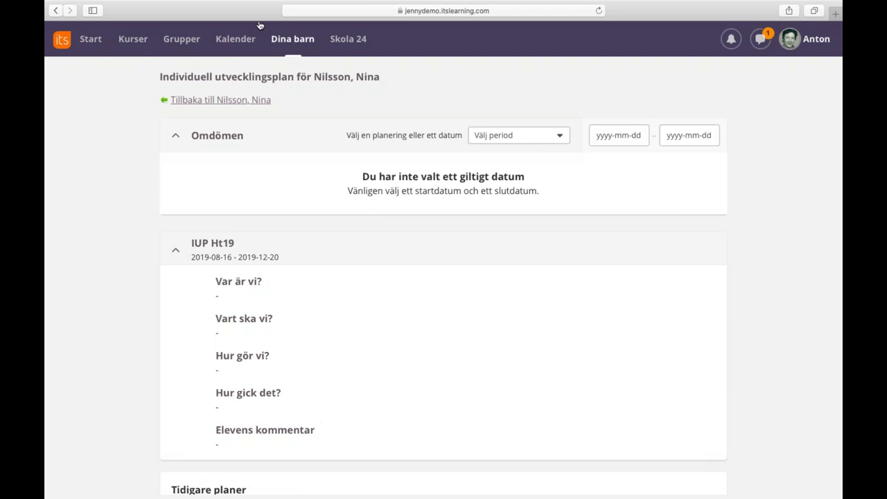
- Return to the child's overview, switch to the guardian's other child, and open that child's Individuella utvecklingsplaner
click(227, 101)
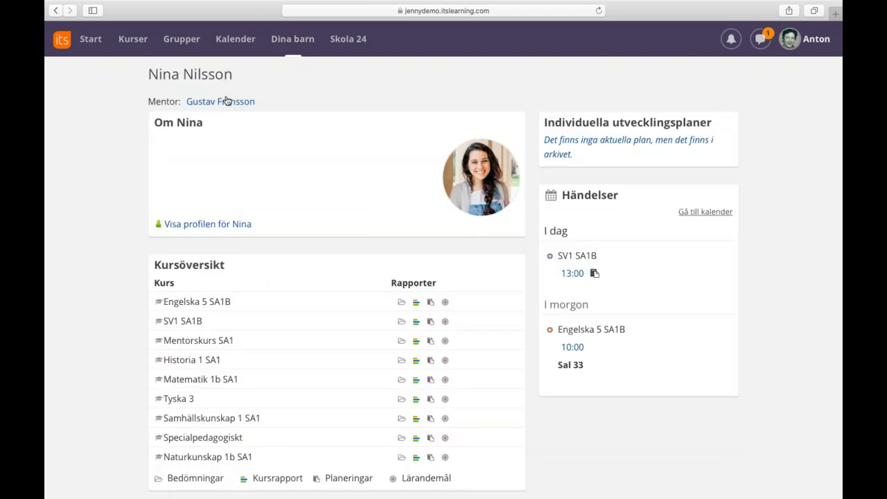
click(293, 40)
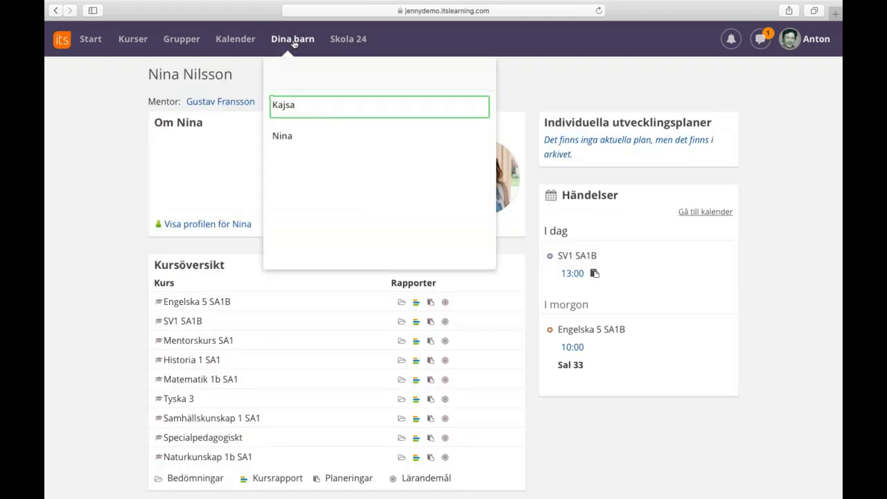
click(288, 112)
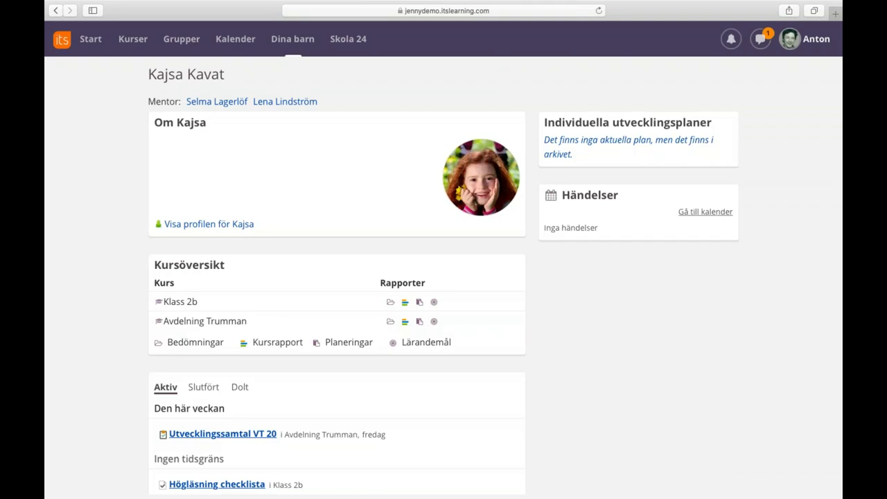
click(559, 150)
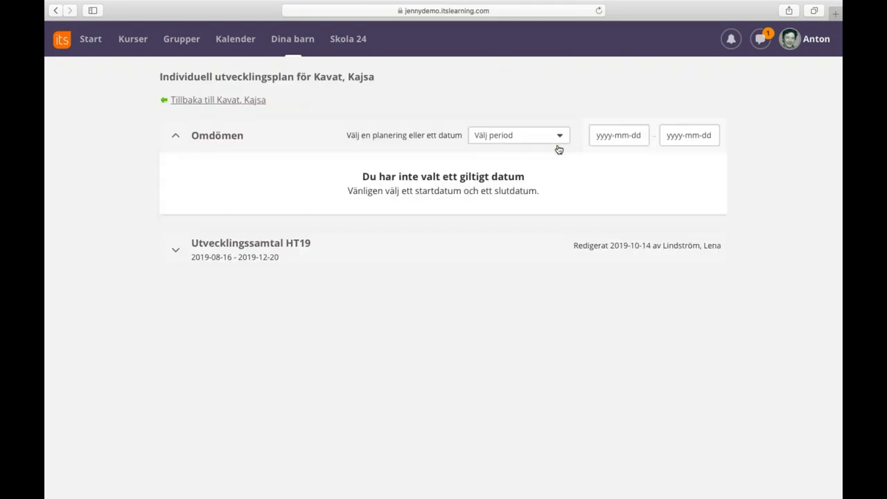
- Show the child's Omdömen for the Utvecklingssamtal HT19 period and read through the subject assessments
click(561, 138)
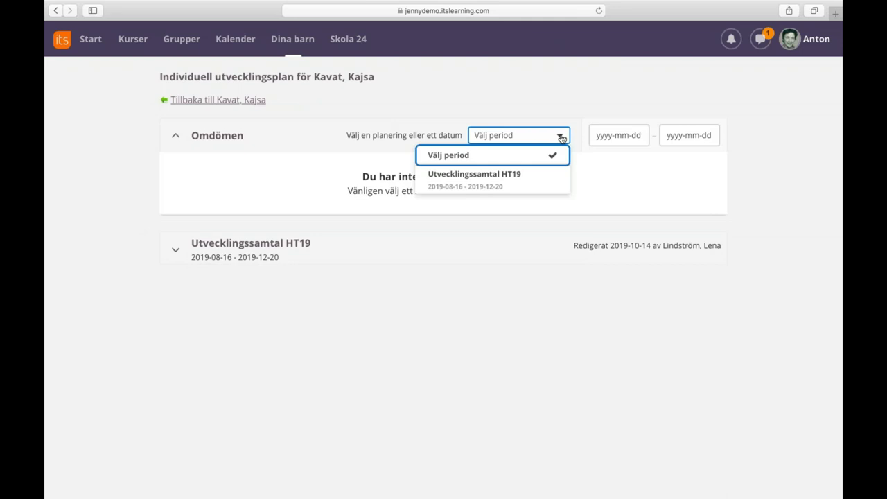
click(485, 178)
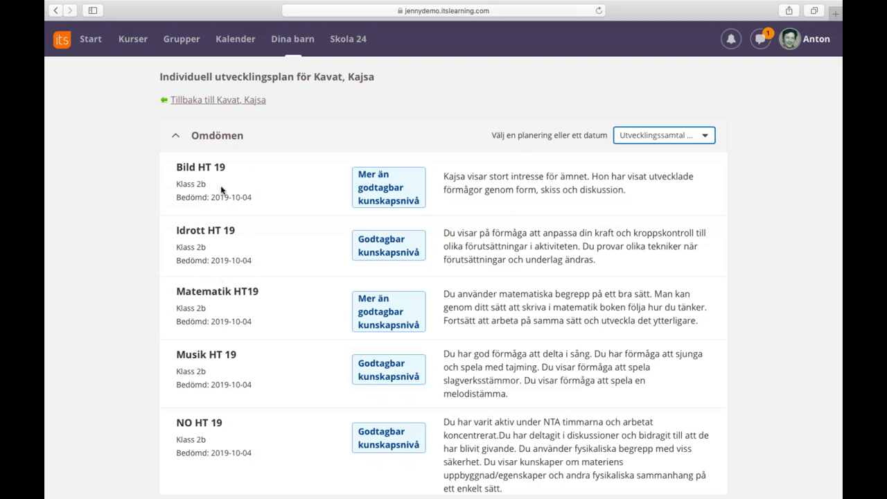
scroll(226, 402, down, 5)
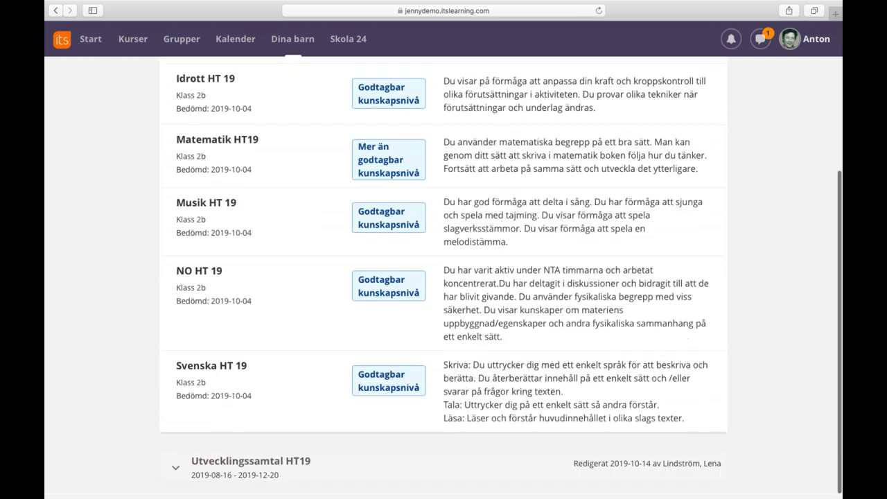
scroll(443, 277, down, 1)
scroll(443, 277, up, 5)
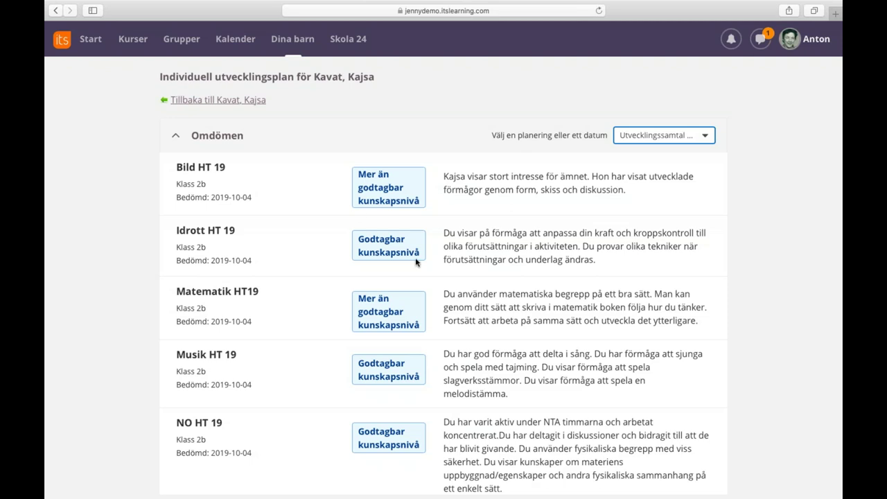
- Switch to the PowerPoint slide show and go through the Mentorsvy and Skapa nya omdömen slides to the student's Självutvärdering slide
key(ctrl+Up)
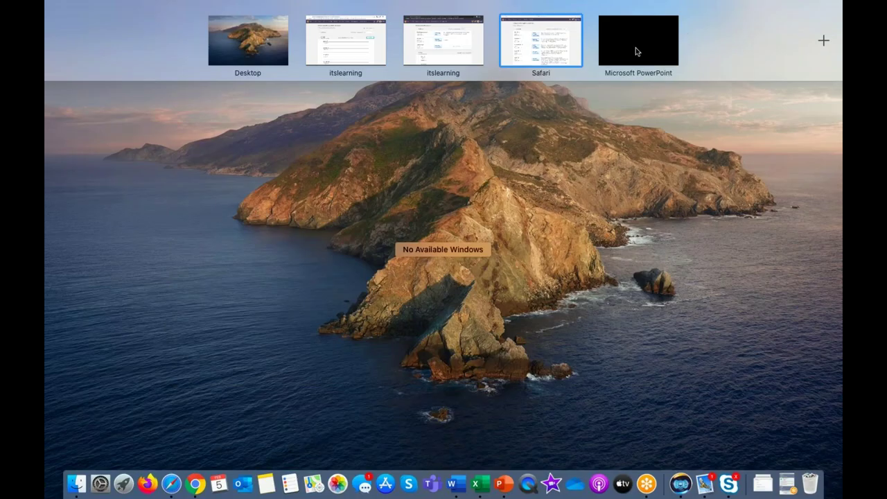
click(636, 51)
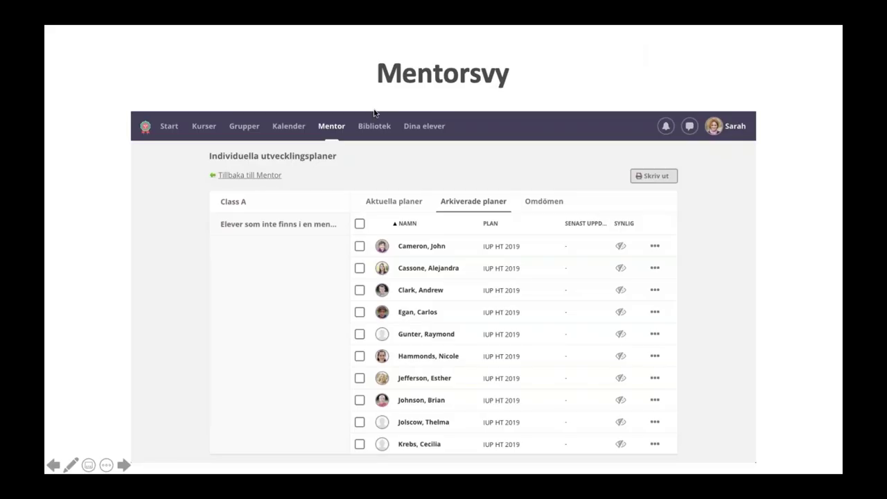
click(124, 466)
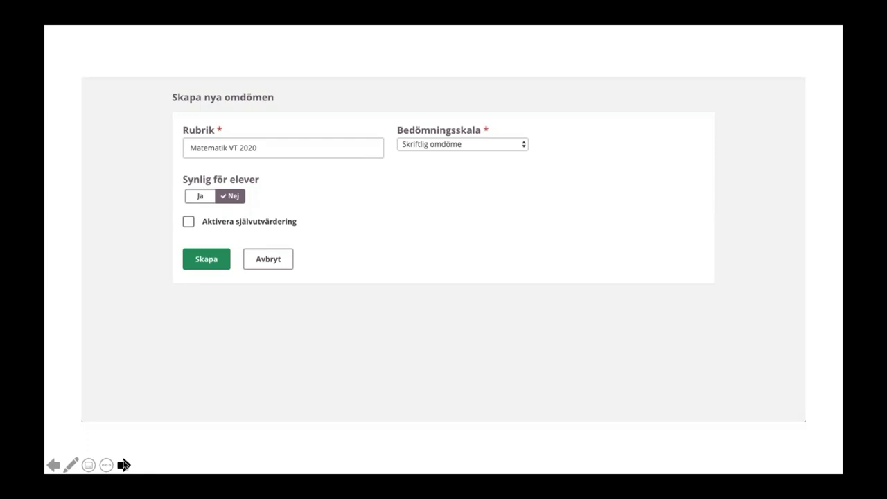
click(124, 465)
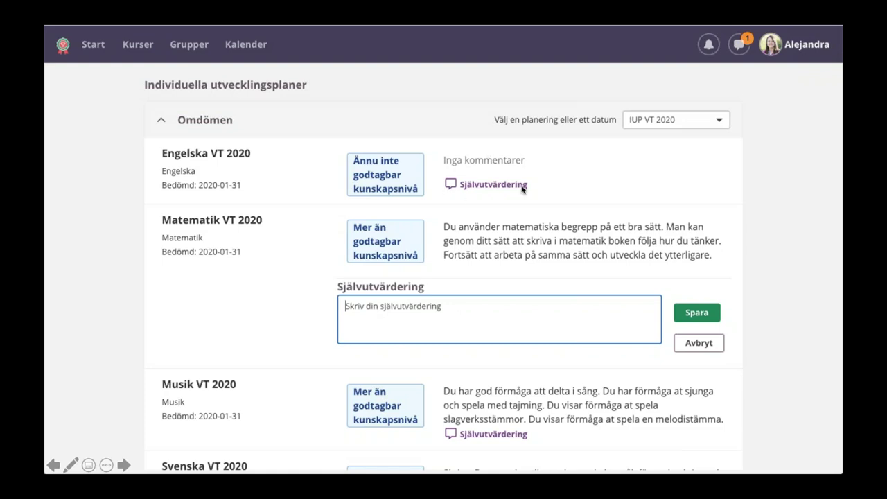
- Advance the presentation through the mobile Omdömen and Plan slides to the Frågor & Svar slide
click(125, 465)
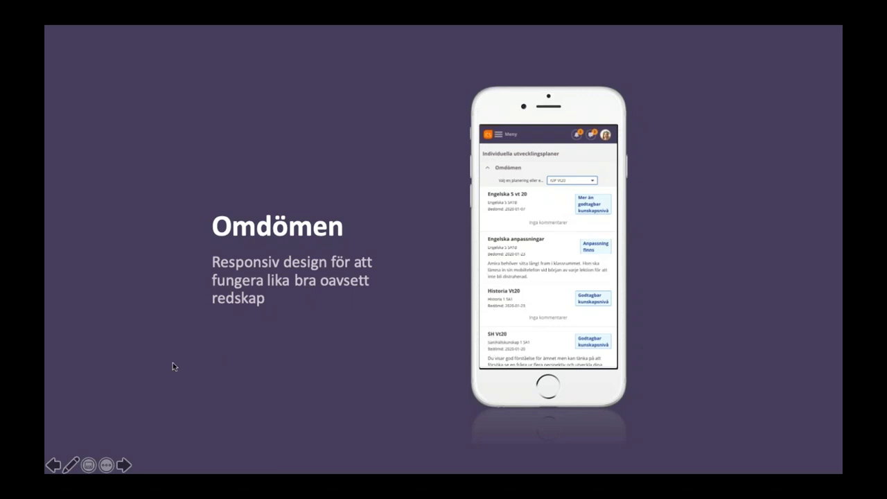
click(122, 466)
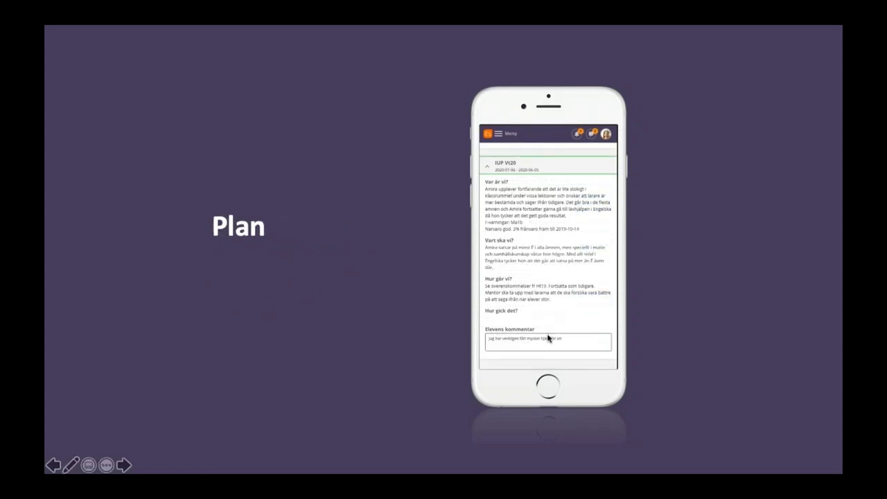
click(124, 466)
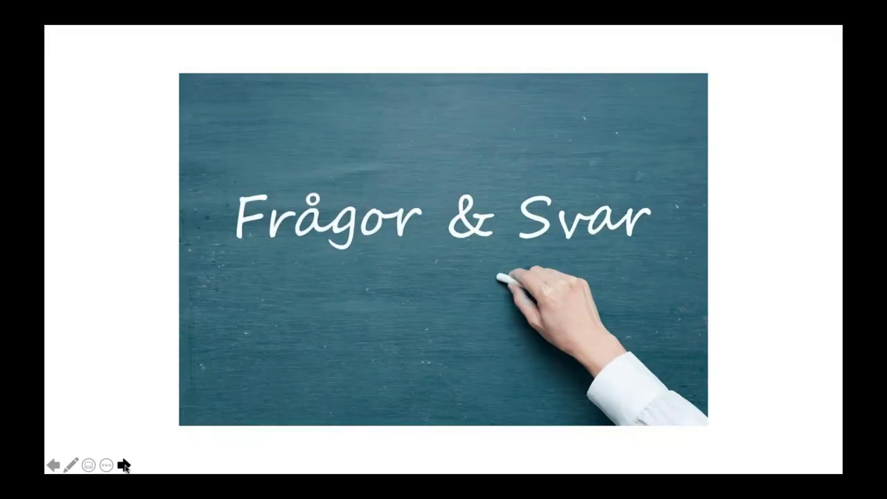